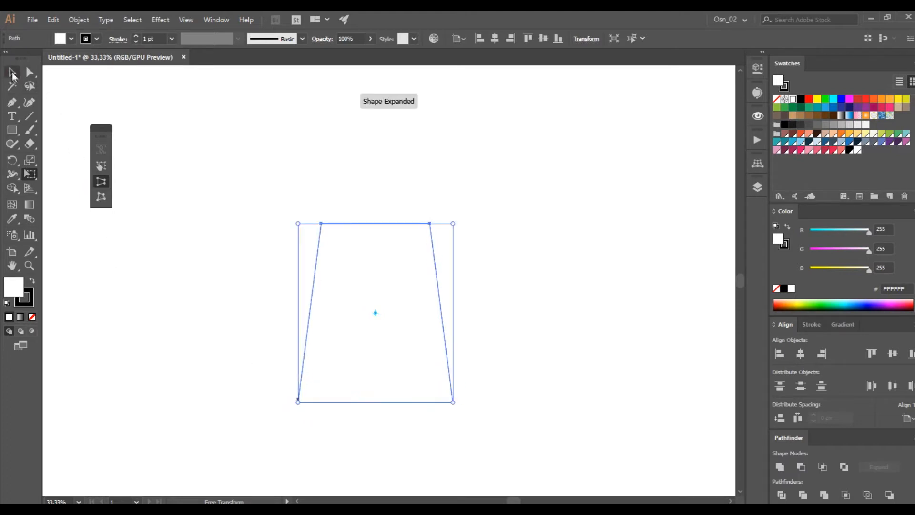
# - Slightly round all corners of the trapezoid body and round its two upper corners to about 250 px
pyautogui.click(12, 74)
pyautogui.moveTo(329, 238); pyautogui.dragTo(344, 245)
pyautogui.press('a')
pyautogui.moveTo(296, 207); pyautogui.dragTo(496, 296)
pyautogui.moveTo(413, 244); pyautogui.dragTo(388, 281)
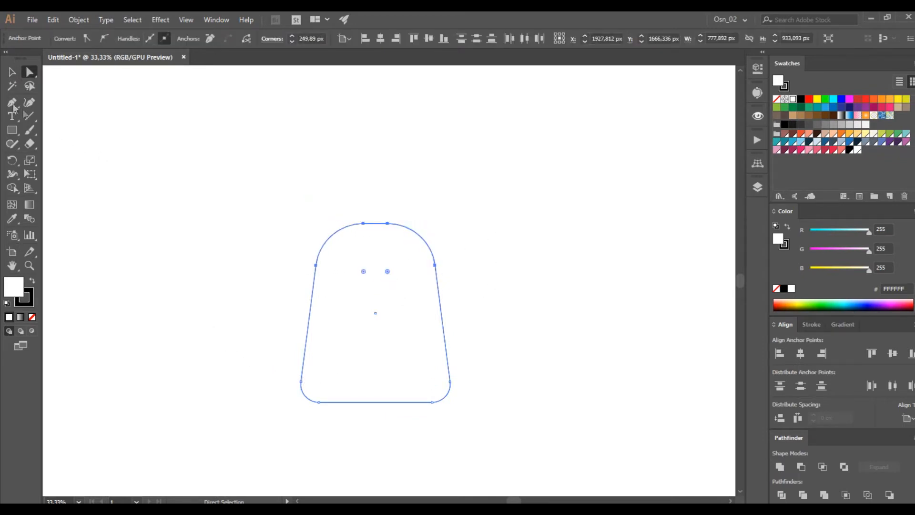
# - Draw a thin horizontal rectangle above the body and a circle beside it
pyautogui.click(11, 133)
pyautogui.moveTo(220, 175); pyautogui.dragTo(307, 194)
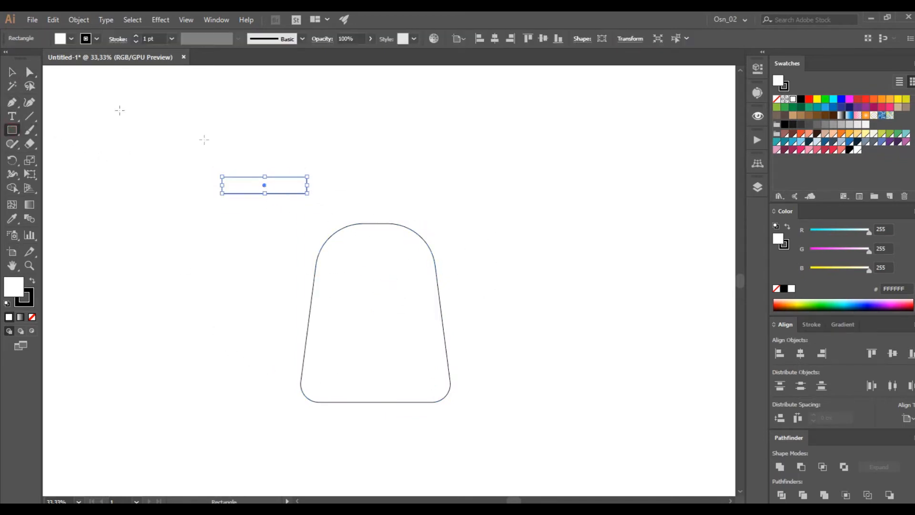
pyautogui.moveTo(12, 130); pyautogui.dragTo(72, 157)
pyautogui.moveTo(130, 150); pyautogui.dragTo(199, 221)
# - Centre the circle on the thin rectangle and align both horizontally with the body's centre
pyautogui.press('v')
pyautogui.moveTo(154, 202); pyautogui.dragTo(254, 202)
pyautogui.moveTo(191, 119); pyautogui.dragTo(344, 277)
pyautogui.click(801, 353)
pyautogui.click(553, 260)
# - Remove the part of the circle below the thin rectangle with the Shape Builder
pyautogui.moveTo(284, 232); pyautogui.dragTo(215, 200)
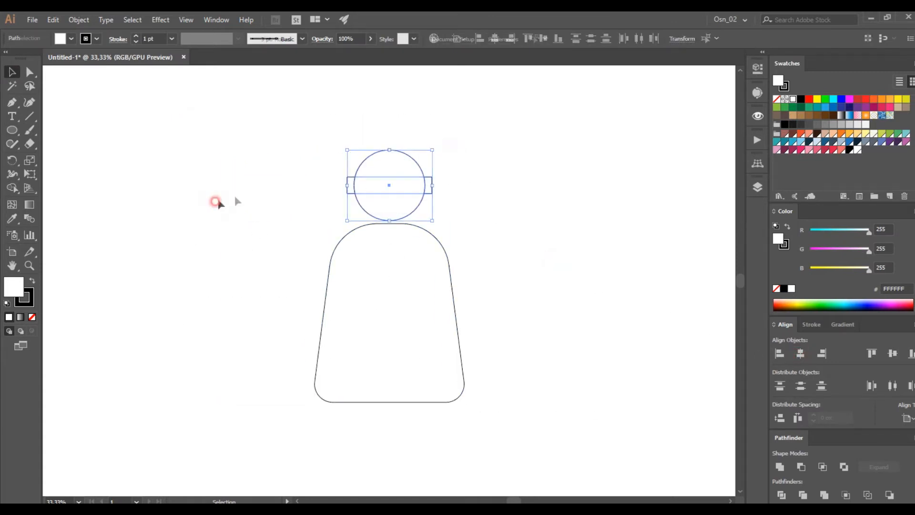
pyautogui.click(12, 188)
pyautogui.keyDown('alt'); pyautogui.click(389, 204); pyautogui.keyUp('alt')
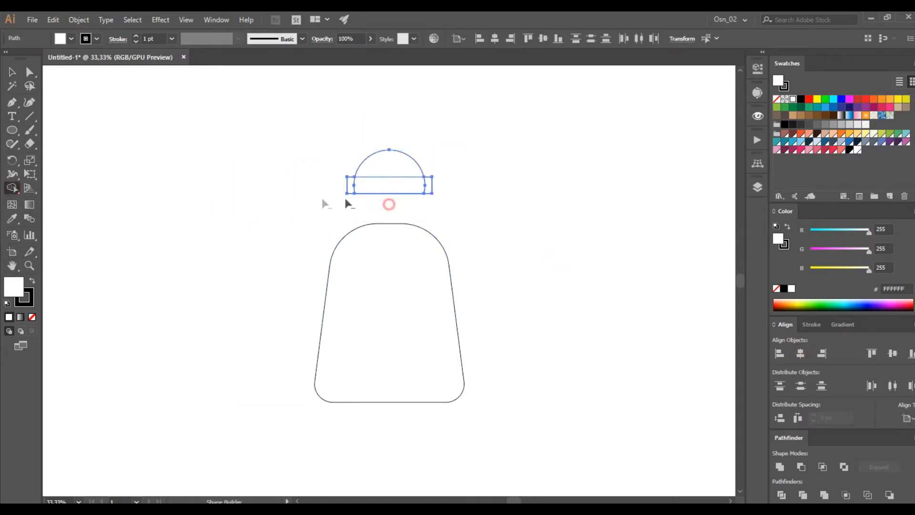
# - Widen the thin rectangle evenly on both sides and fully round its ends to form the lid's rim
pyautogui.click(12, 75)
pyautogui.scroll(1, 406, 205)
pyautogui.click(318, 178)
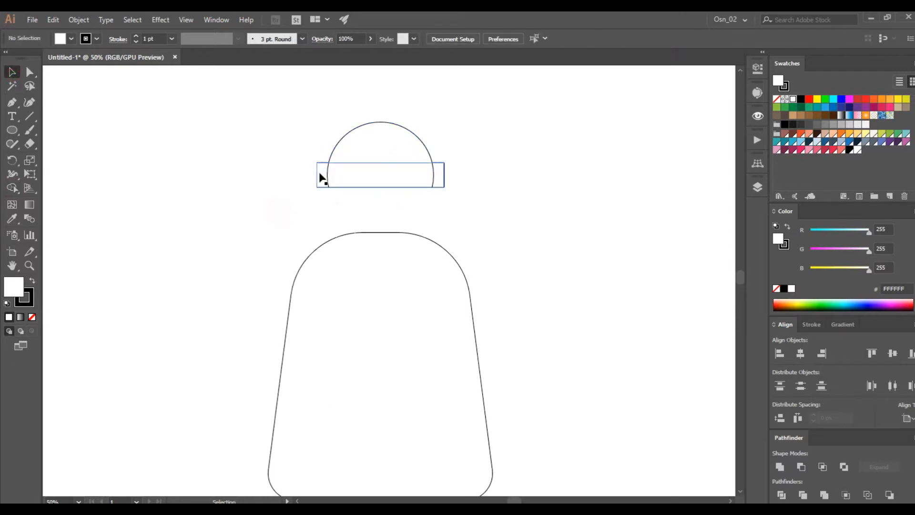
pyautogui.moveTo(382, 162); pyautogui.dragTo(382, 175)
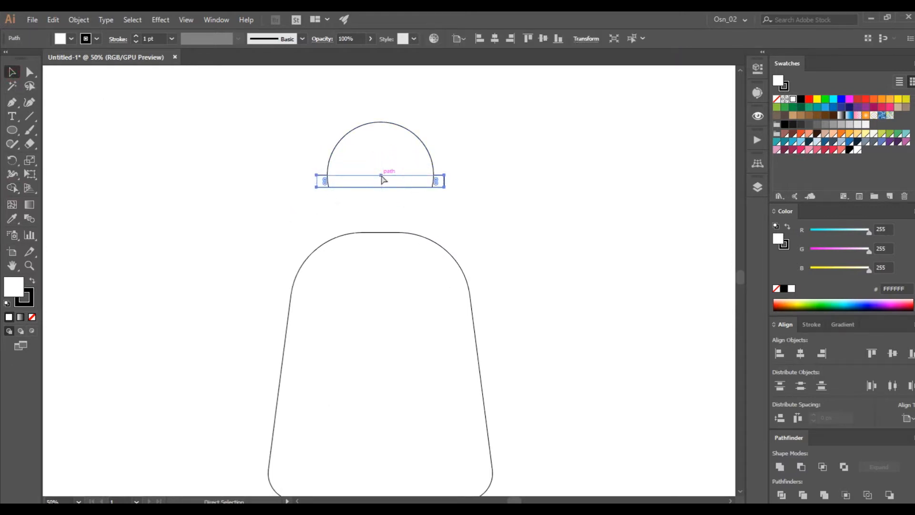
pyautogui.hotkey('ctrl', 'z')
pyautogui.moveTo(316, 178); pyautogui.dragTo(339, 180)
# - Unite the dome and rim into one lid shape, scale it down and place it on the body's upper edge
pyautogui.moveTo(272, 100); pyautogui.dragTo(441, 158)
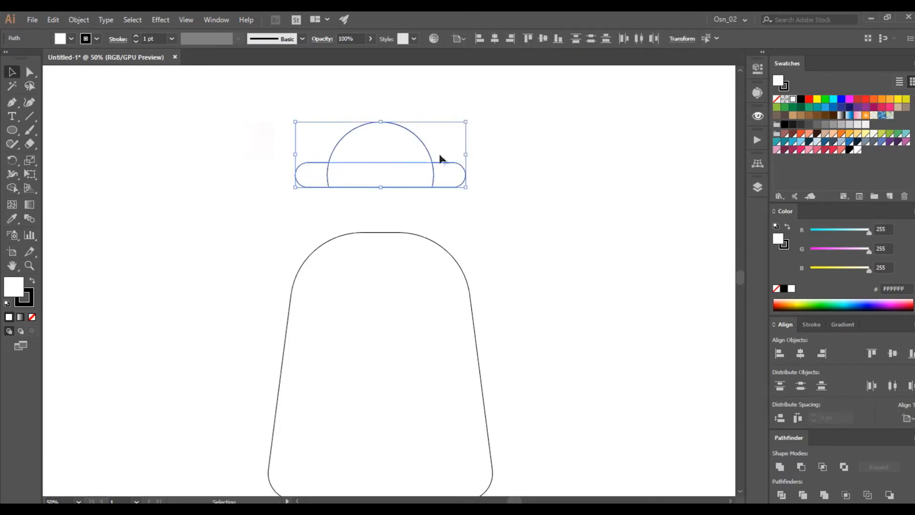
pyautogui.click(784, 465)
pyautogui.moveTo(465, 124); pyautogui.dragTo(396, 213)
pyautogui.hotkey('shift', 'Down')
pyautogui.hotkey('shift', 'Down')
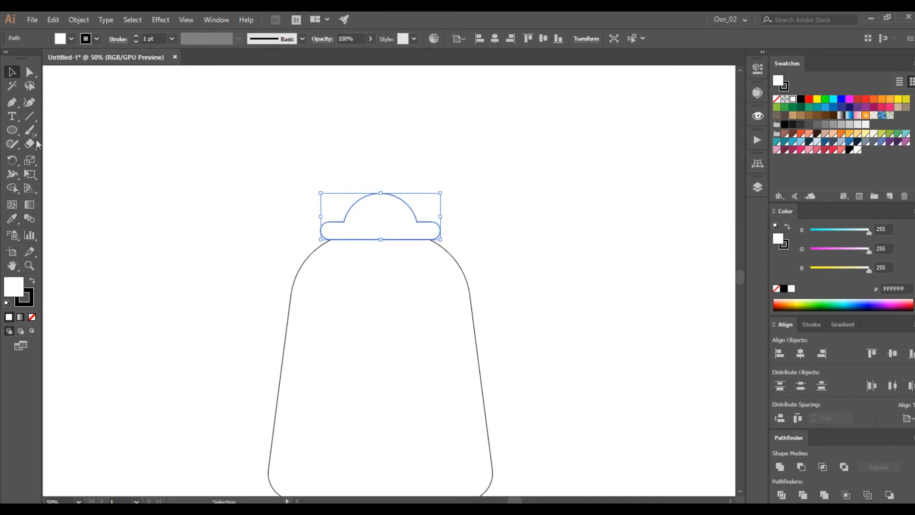
# - Draw an S-shaped open curve for the spout with the Pen tool, ending inside the body's left side
pyautogui.click(13, 104)
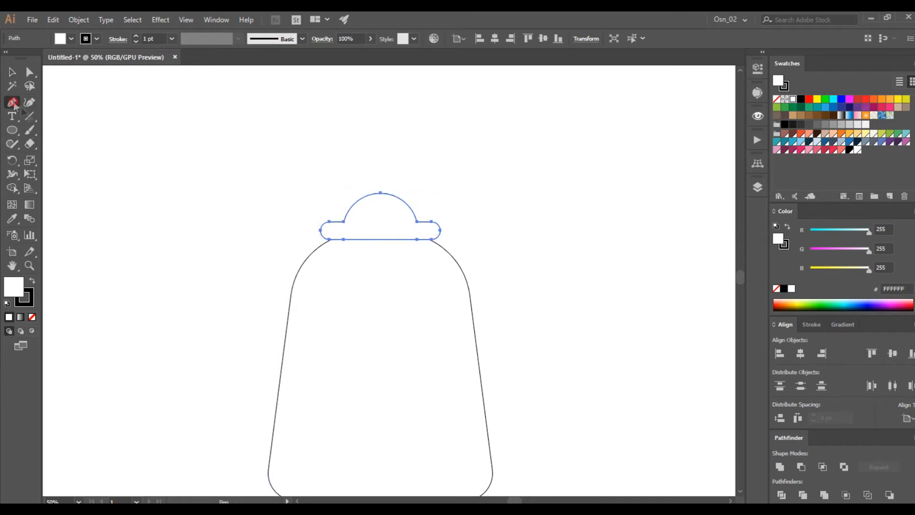
pyautogui.click(220, 253)
pyautogui.moveTo(247, 274); pyautogui.dragTo(250, 286)
pyautogui.moveTo(259, 326); pyautogui.dragTo(279, 338)
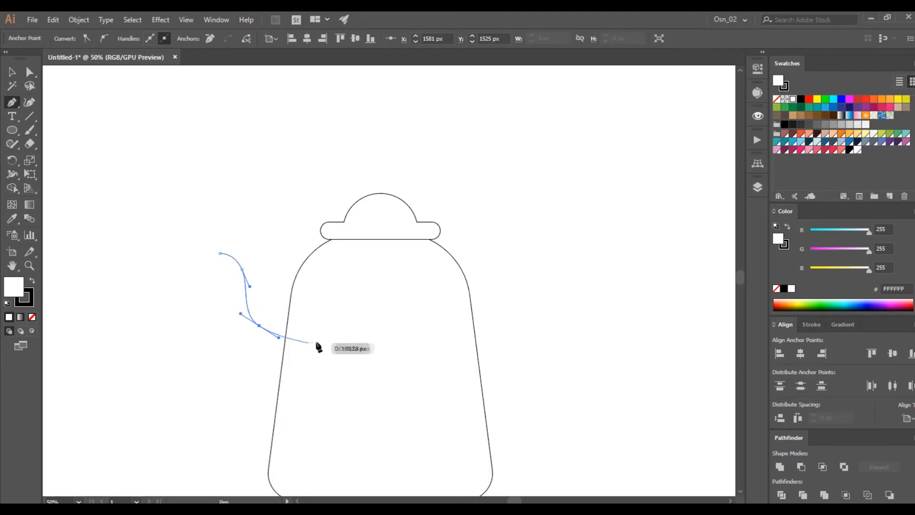
pyautogui.click(316, 314)
pyautogui.keyDown('ctrl'); pyautogui.click(493, 287); pyautogui.keyUp('ctrl')
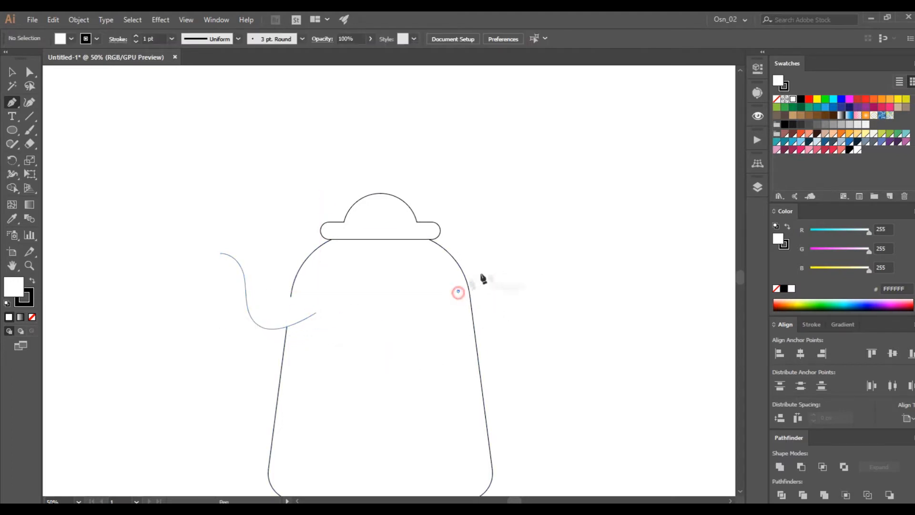
# - Draw a curved open handle path on the body's right side with a small hook at its lower end
pyautogui.moveTo(499, 272); pyautogui.dragTo(517, 297)
pyautogui.moveTo(514, 346); pyautogui.dragTo(481, 377)
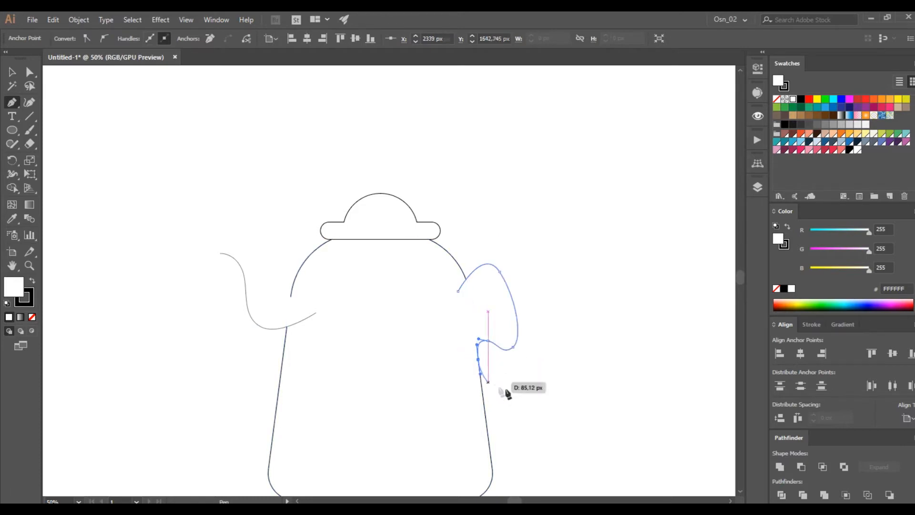
pyautogui.keyDown('ctrl'); pyautogui.click(554, 390); pyautogui.keyUp('ctrl')
# - Set the stroke weight of the spout and handle curves to 50 pt
pyautogui.moveTo(241, 343); pyautogui.dragTo(260, 371)
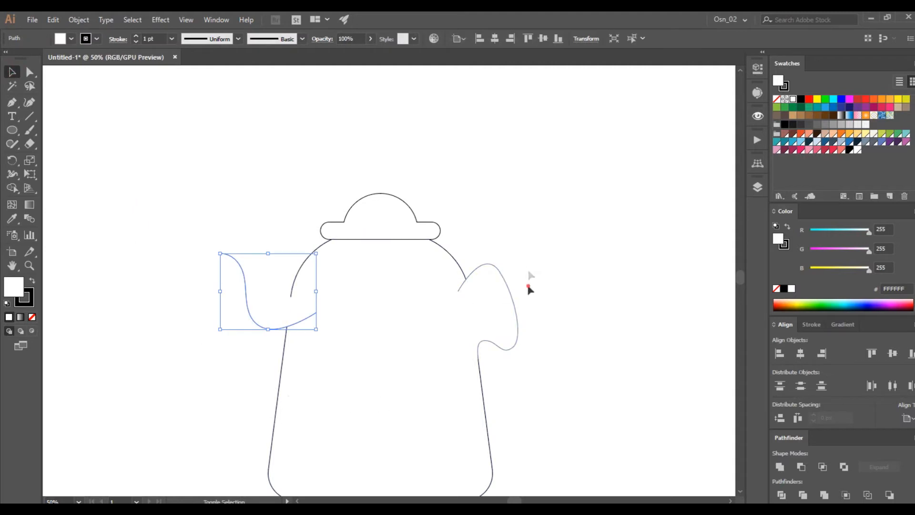
pyautogui.moveTo(529, 276); pyautogui.dragTo(503, 301)
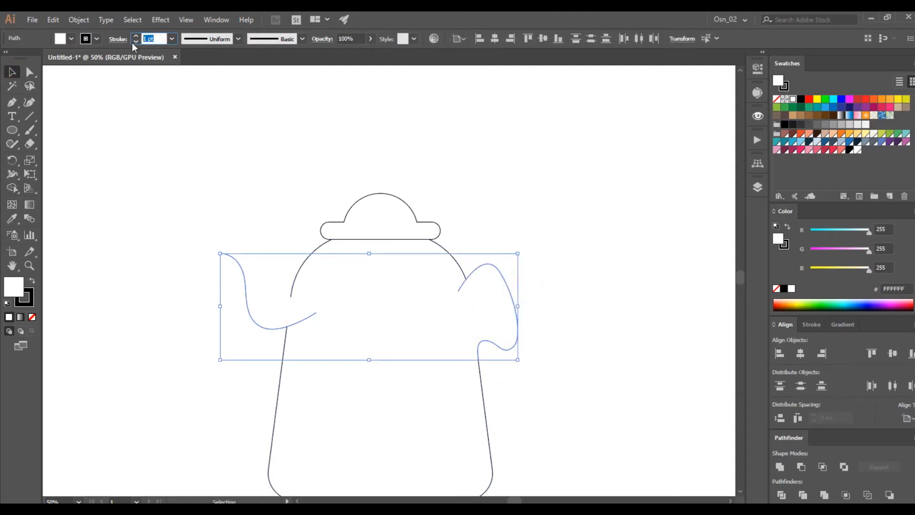
pyautogui.write('50')
pyautogui.press('Return')
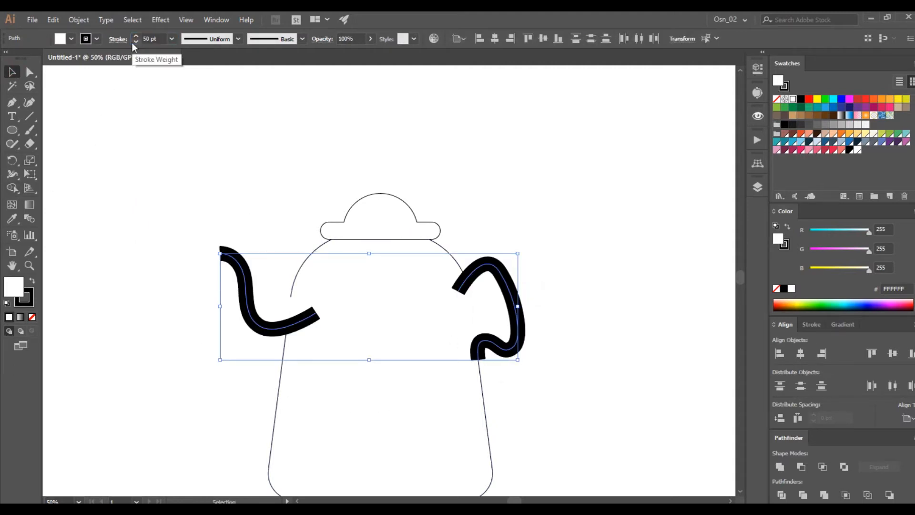
# - Widen the spout's stroke at its body end to about 185 pt with the Width tool, tapering toward the tip
pyautogui.click(257, 196)
pyautogui.click(236, 293)
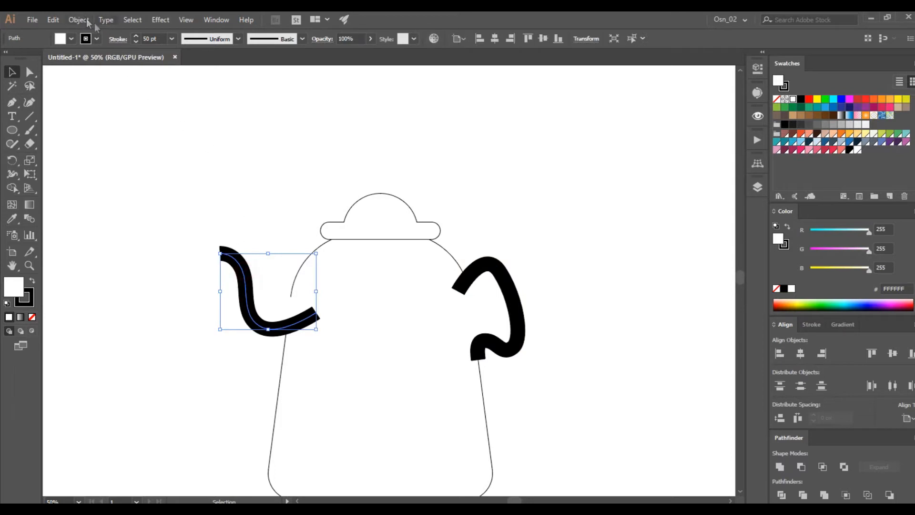
pyautogui.hotkey('shift', 'w')
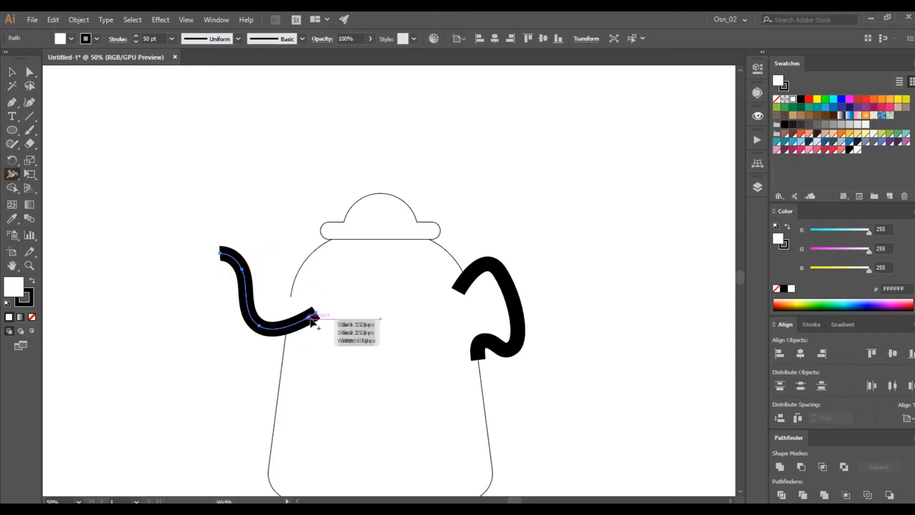
pyautogui.moveTo(318, 317); pyautogui.dragTo(331, 333)
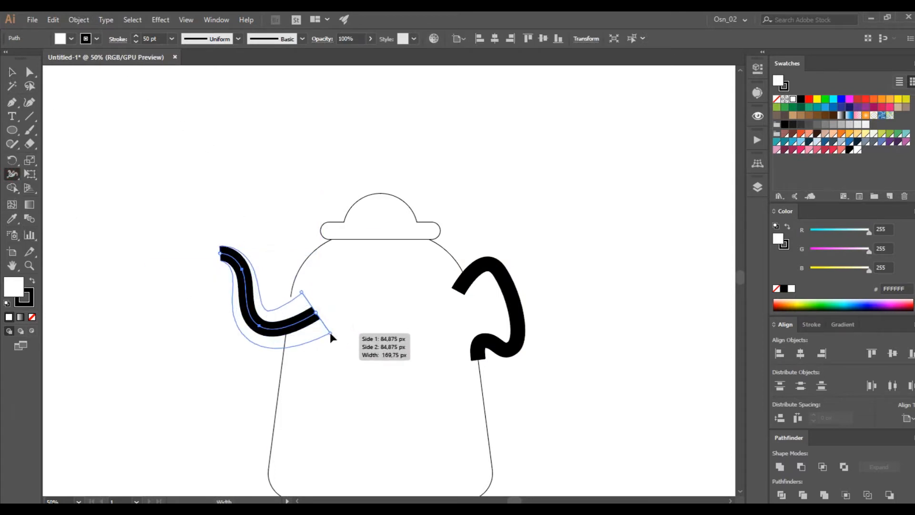
pyautogui.click(13, 72)
pyautogui.click(96, 210)
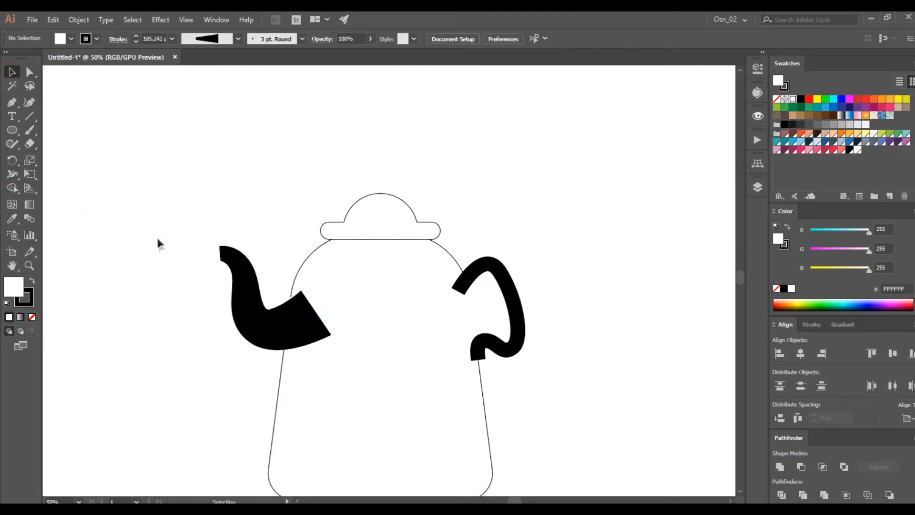
# - Remove the fill from the spout and handle curves and apply Expand Appearance
pyautogui.click(251, 308)
pyautogui.keyDown('shift'); pyautogui.click(494, 277); pyautogui.keyUp('shift')
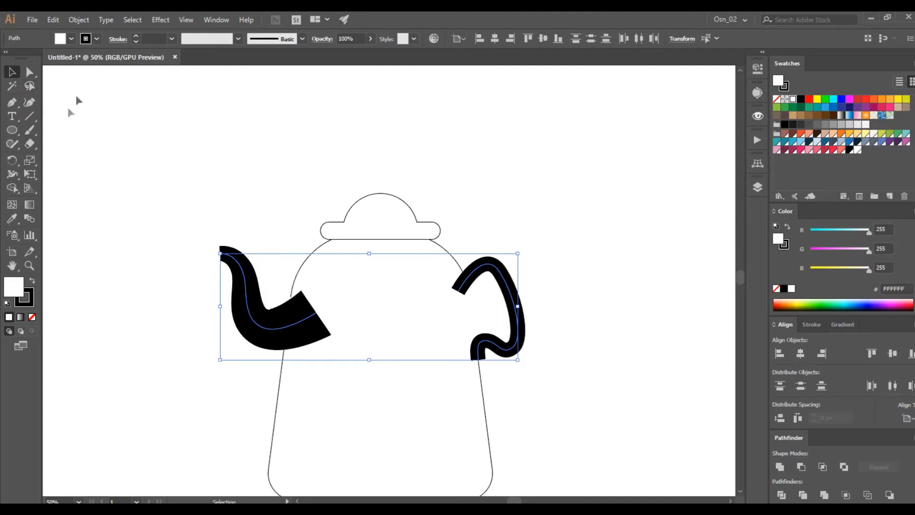
pyautogui.click(31, 317)
pyautogui.click(81, 22)
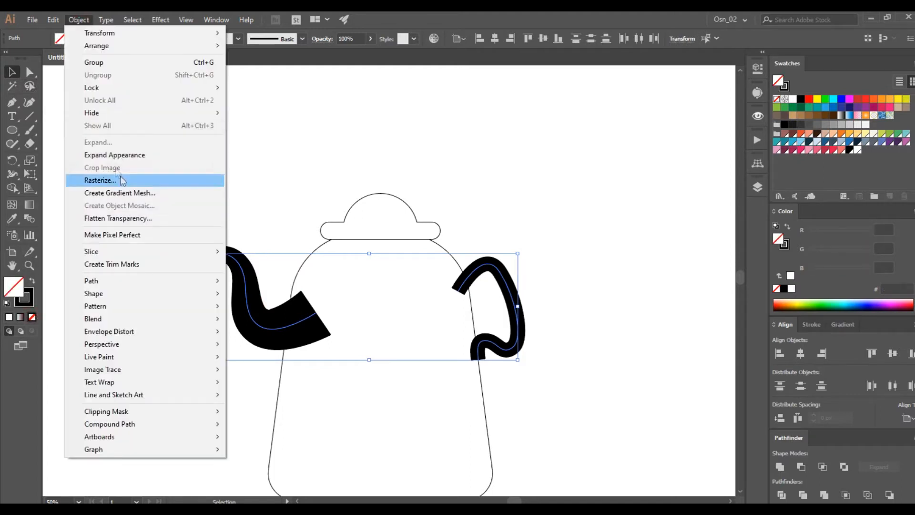
pyautogui.click(172, 153)
# - Expand the handle's stroke into a filled shape
pyautogui.click(574, 322)
pyautogui.moveTo(514, 305); pyautogui.dragTo(567, 345)
pyautogui.hotkey('ctrl', 'z')
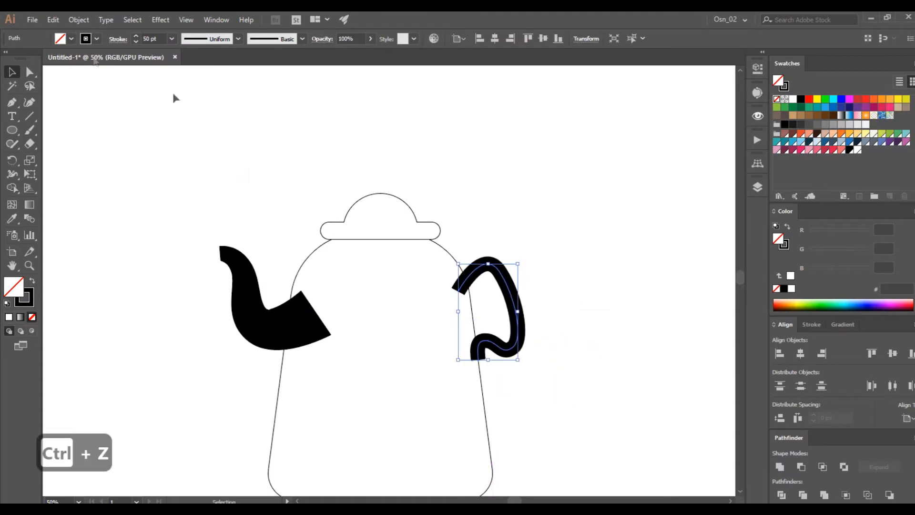
pyautogui.click(79, 19)
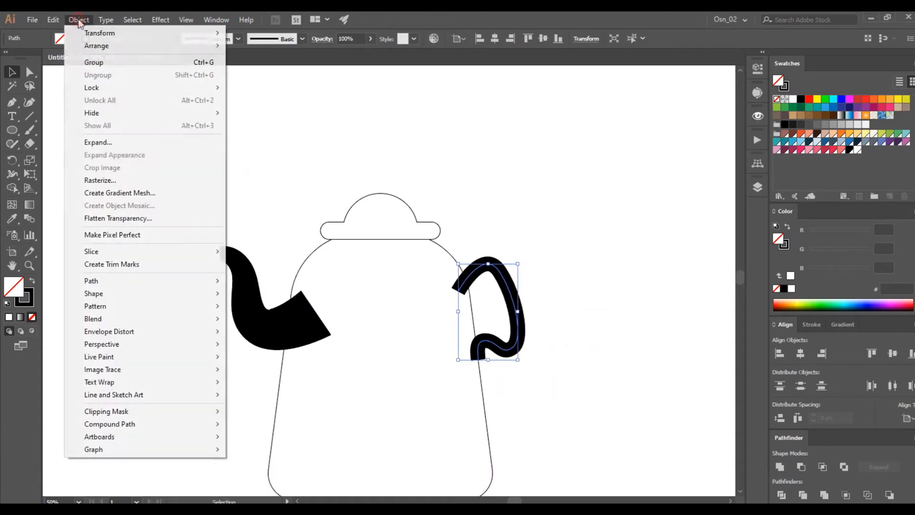
pyautogui.click(92, 142)
pyautogui.click(434, 326)
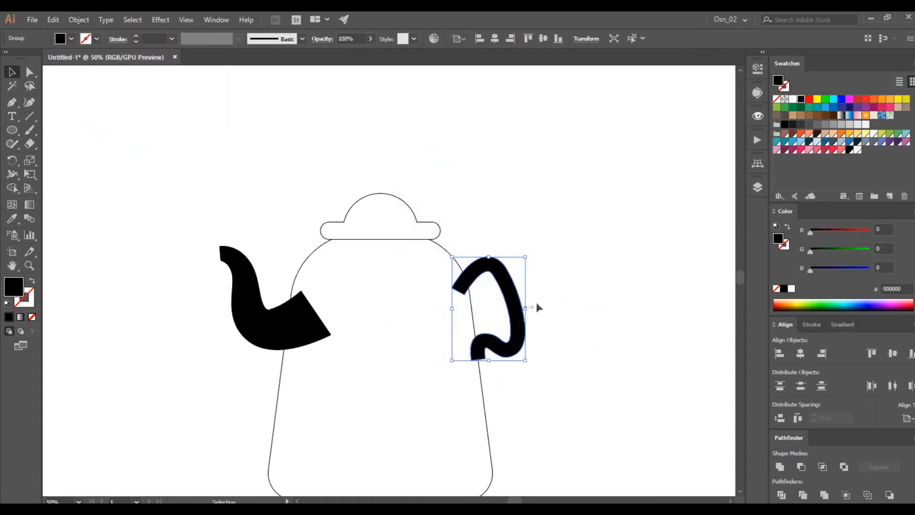
# - Copy the lid's white fill and 1 pt black outline onto the spout and handle
pyautogui.keyDown('shift'); pyautogui.click(258, 339); pyautogui.keyUp('shift')
pyautogui.press('i')
pyautogui.click(370, 222)
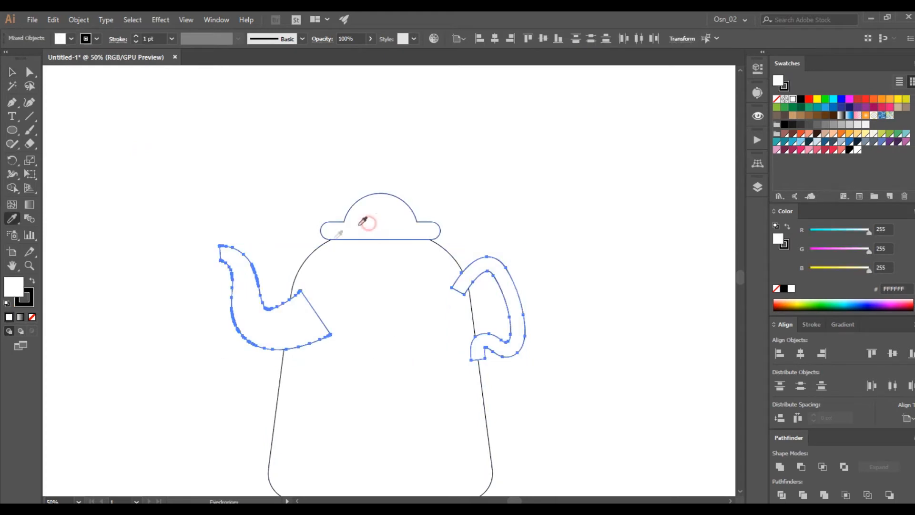
# - Merge the overlapping spout and handle ends into the body with the Shape Builder across all teapot parts
pyautogui.click(12, 72)
pyautogui.moveTo(202, 161); pyautogui.dragTo(609, 438)
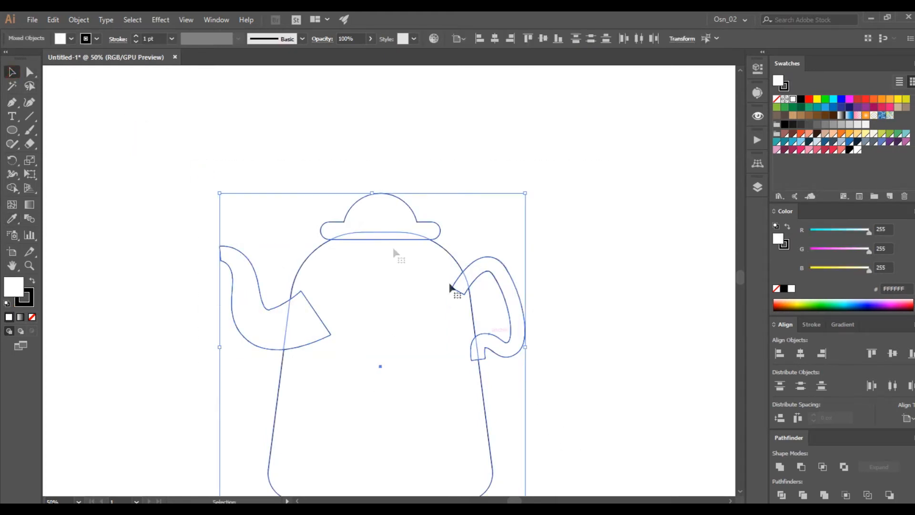
pyautogui.click(13, 188)
pyautogui.moveTo(296, 343)
pyautogui.mouseDown()
pyautogui.moveTo(453, 321)
pyautogui.moveTo(456, 310)
pyautogui.mouseUp()
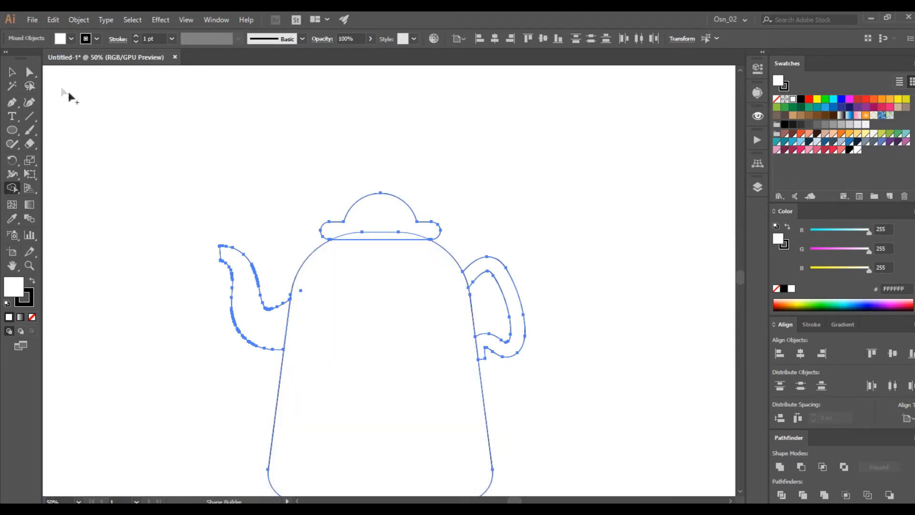
# - Round the outer corner at the handle's lower end to about 26 px
pyautogui.click(30, 72)
pyautogui.click(486, 358)
pyautogui.scroll(5, 489, 373)
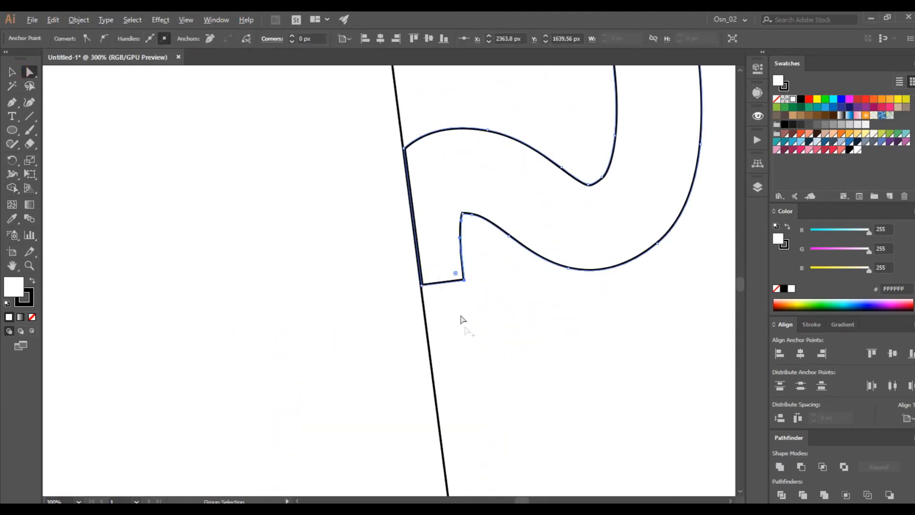
pyautogui.moveTo(455, 274); pyautogui.dragTo(396, 207)
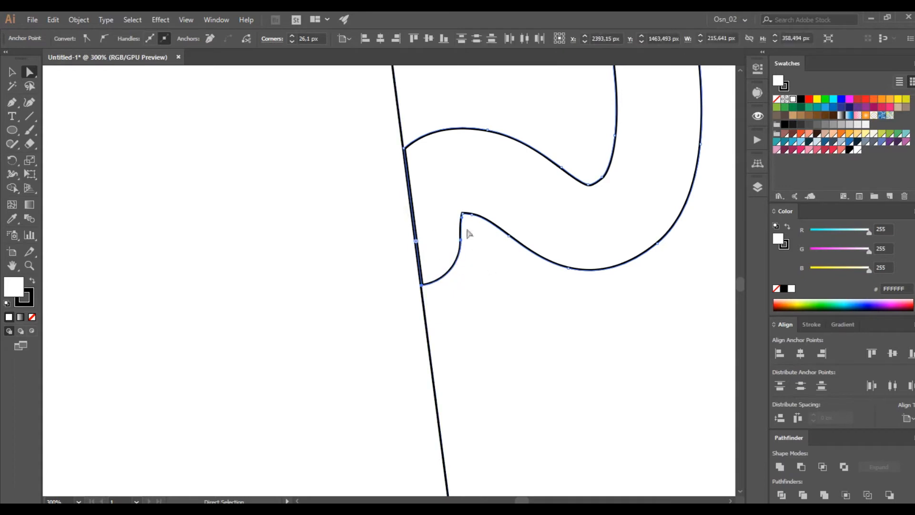
# - Round the sharp inner corner just above the handle's lower end
pyautogui.click(451, 204)
pyautogui.scroll(3, 452, 204)
pyautogui.click(451, 190)
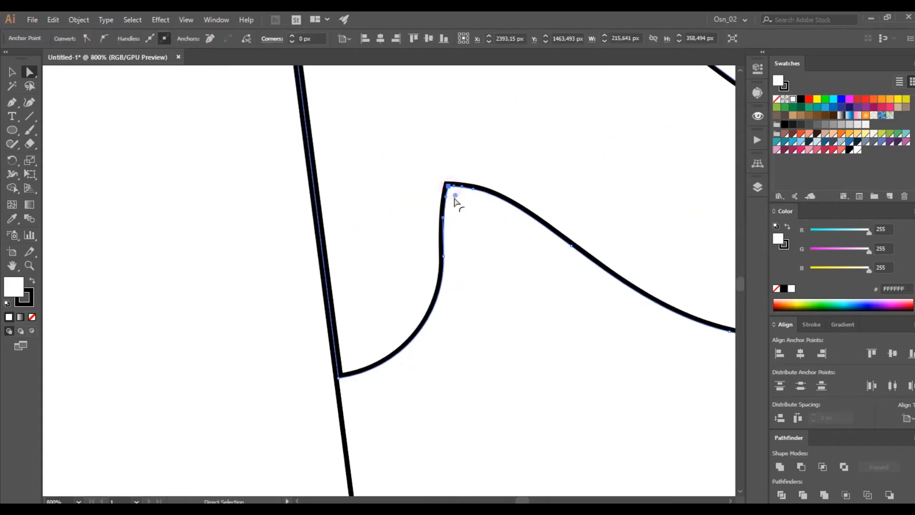
pyautogui.moveTo(456, 198); pyautogui.dragTo(507, 295)
pyautogui.click(506, 294)
pyautogui.scroll(-3, 508, 294)
pyautogui.scroll(-2, 509, 293)
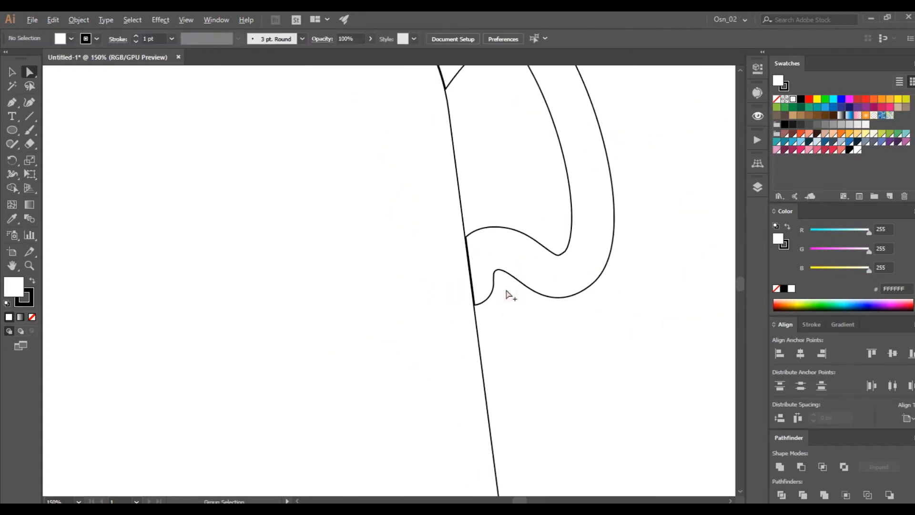
# - Examine the kink in the spout's upper curve near the body and select the spout path
pyautogui.scroll(-3, 511, 211)
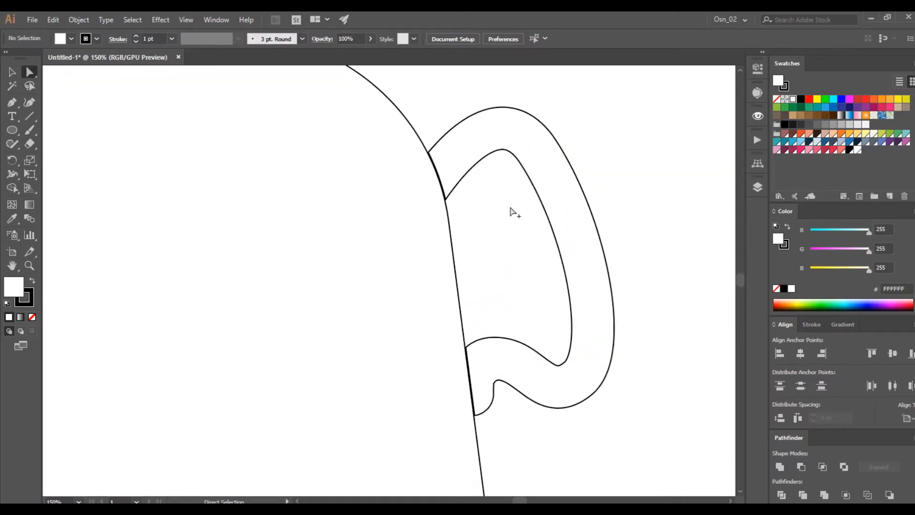
pyautogui.scroll(5, 396, 245)
pyautogui.scroll(2, 464, 330)
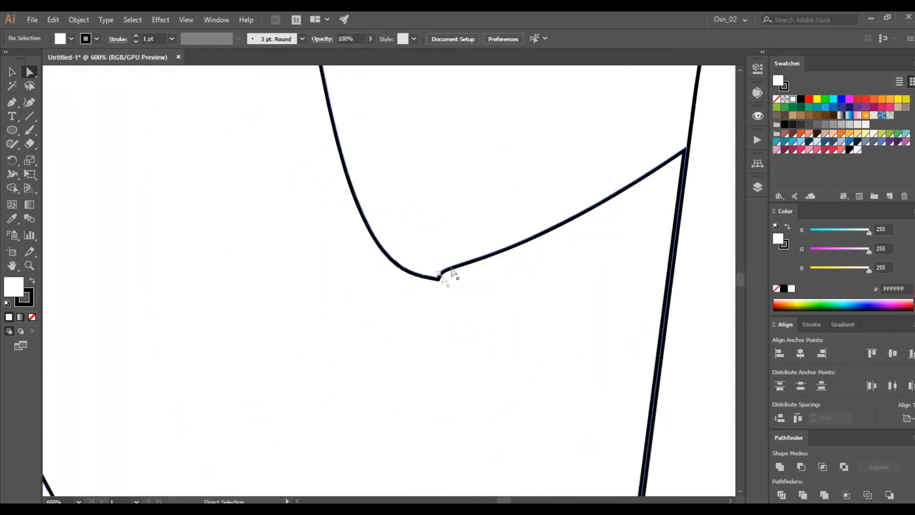
pyautogui.click(457, 264)
pyautogui.scroll(2, 455, 296)
pyautogui.scroll(2, 454, 296)
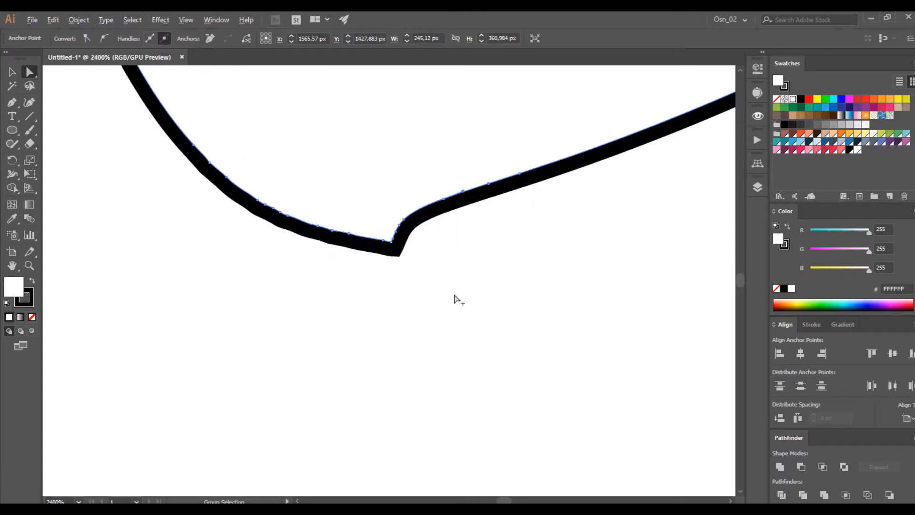
pyautogui.scroll(-8, 454, 300)
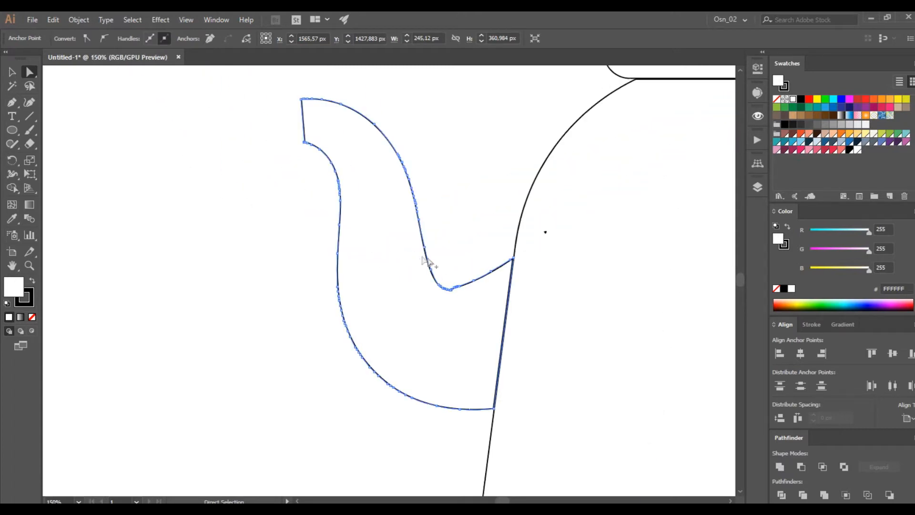
pyautogui.scroll(3, 443, 314)
pyautogui.scroll(-4, 455, 313)
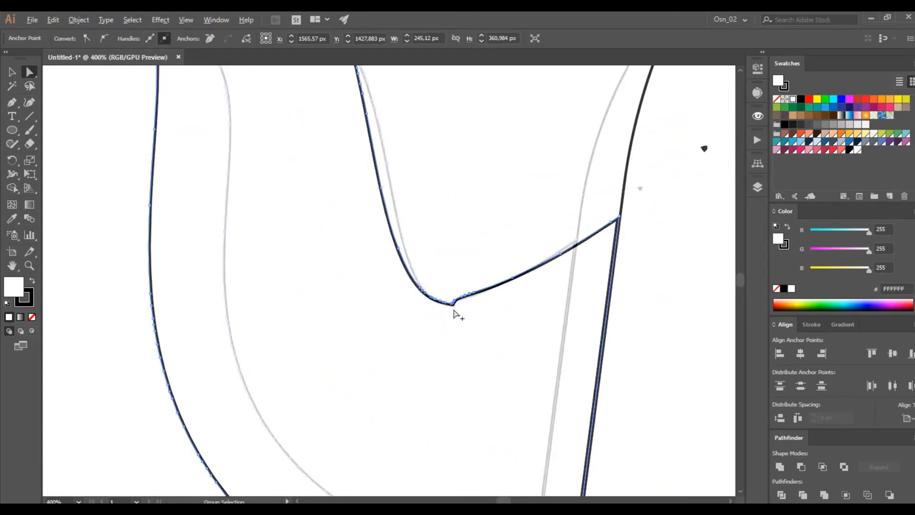
# - Try to simplify the selected spout path by adjusting the curve precision with the preview switched on
pyautogui.click(78, 19)
pyautogui.moveTo(200, 280)
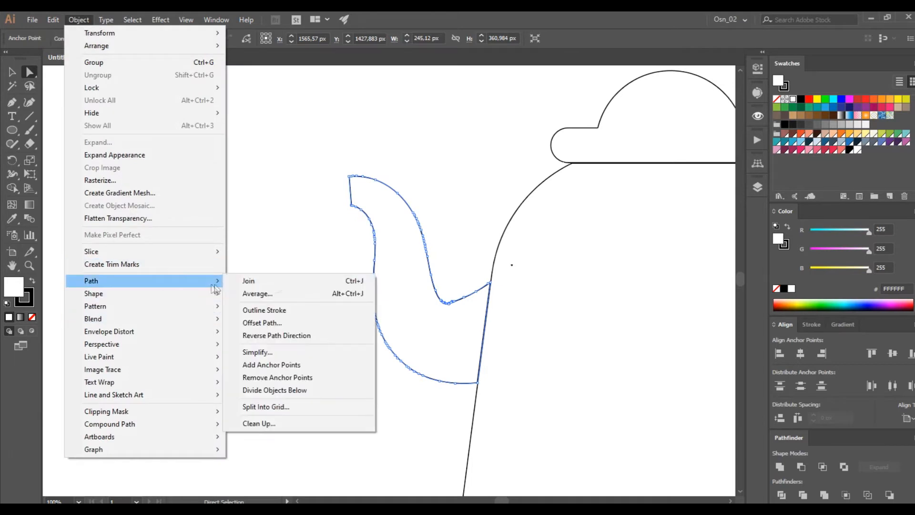
pyautogui.click(257, 352)
pyautogui.click(543, 418)
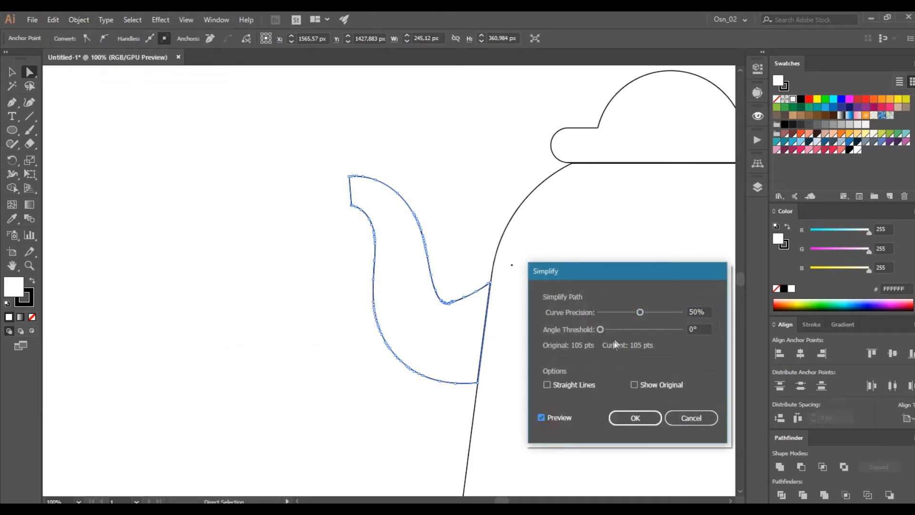
pyautogui.moveTo(637, 329); pyautogui.dragTo(651, 313)
pyautogui.click(573, 383)
pyautogui.click(573, 384)
pyautogui.click(654, 382)
pyautogui.click(651, 379)
pyautogui.press('Return')
# - Smooth out the kink in the spout's upper curve near the body with the Smooth tool
pyautogui.click(14, 145)
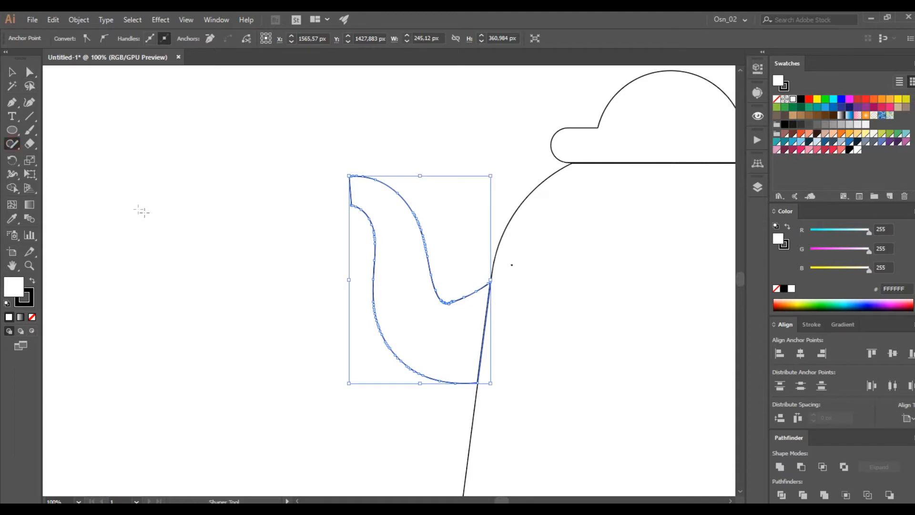
pyautogui.rightClick(14, 149)
pyautogui.click(62, 174)
pyautogui.keyDown('ctrl'); pyautogui.click(313, 225); pyautogui.keyUp('ctrl')
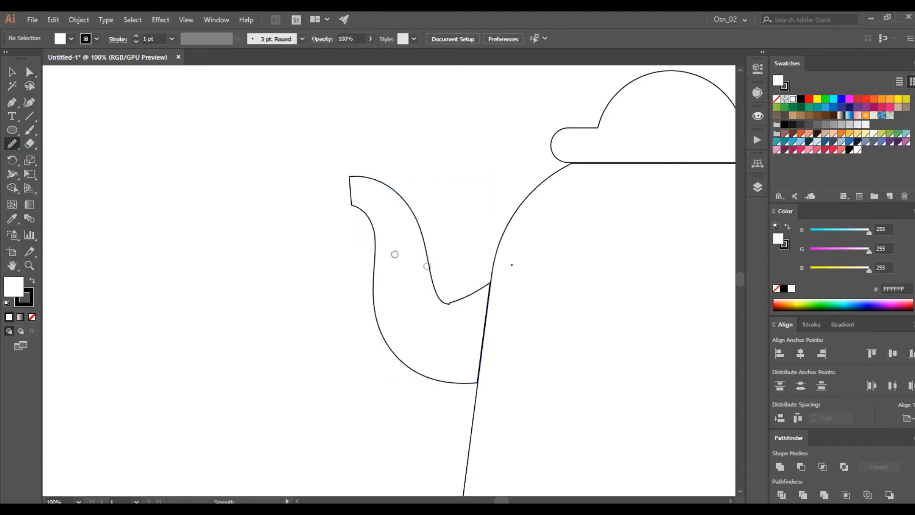
pyautogui.scroll(2, 458, 285)
pyautogui.keyDown('ctrl'); pyautogui.click(413, 335); pyautogui.keyUp('ctrl')
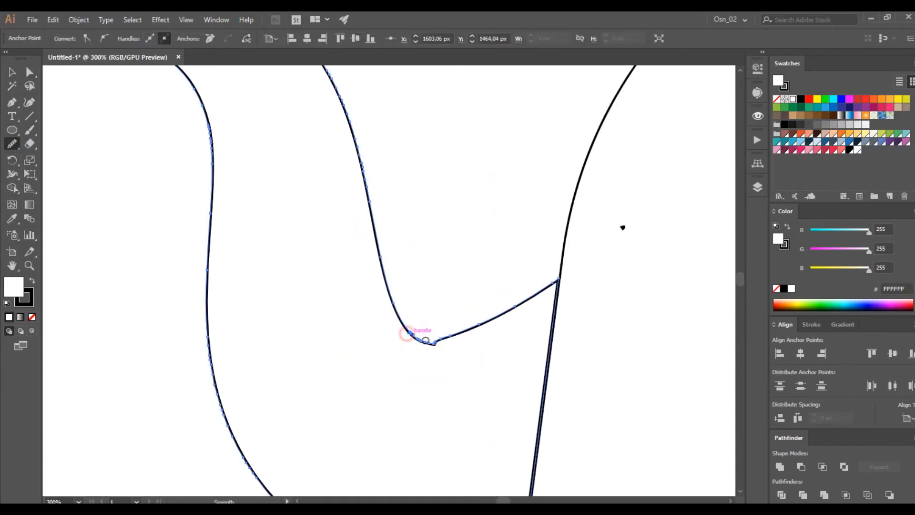
pyautogui.moveTo(426, 341); pyautogui.dragTo(448, 333)
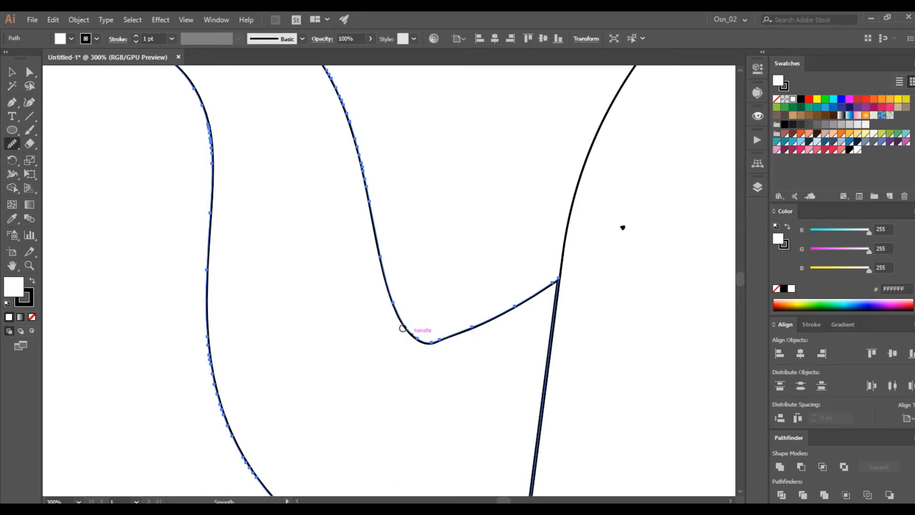
pyautogui.moveTo(419, 331); pyautogui.dragTo(421, 326)
pyautogui.moveTo(390, 298)
pyautogui.mouseDown()
pyautogui.moveTo(420, 342)
pyautogui.moveTo(487, 328)
pyautogui.mouseUp()
pyautogui.scroll(-2, 478, 317)
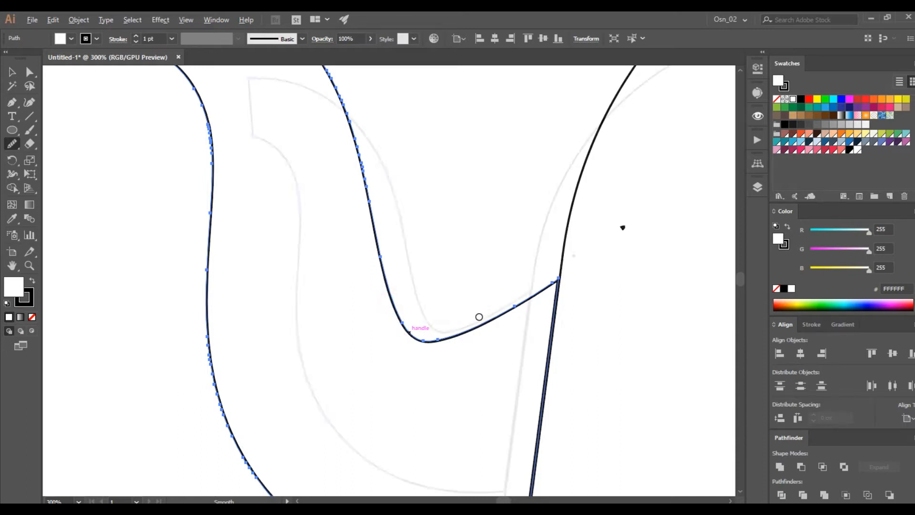
# - Try to delete the tiny stray mark inside the body near the spout joint, and undo the deletion
pyautogui.click(12, 72)
pyautogui.click(97, 133)
pyautogui.moveTo(474, 171); pyautogui.dragTo(592, 377)
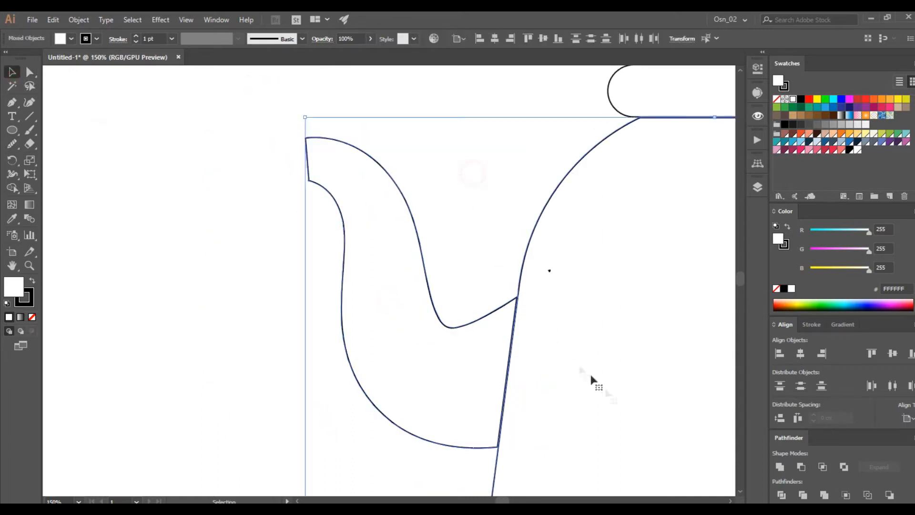
pyautogui.click(438, 194)
pyautogui.scroll(-2, 494, 273)
pyautogui.scroll(4, 493, 271)
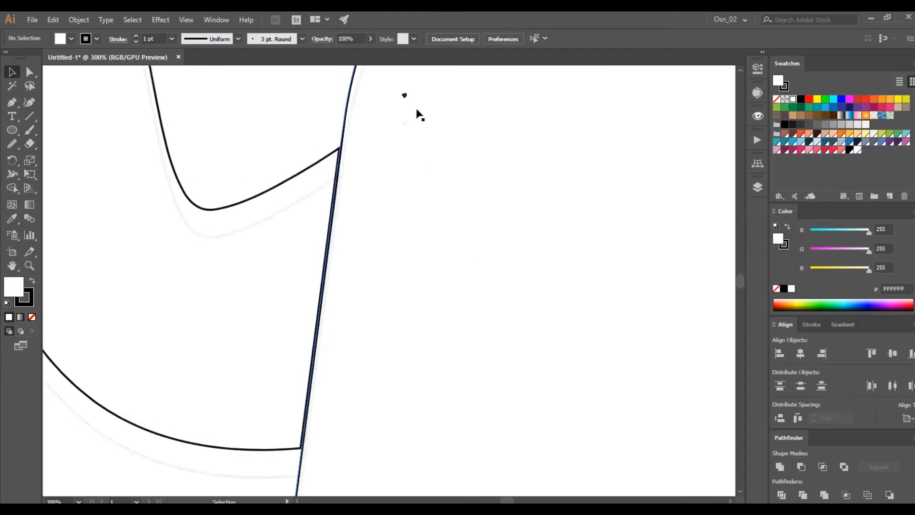
pyautogui.click(406, 138)
pyautogui.scroll(3, 410, 157)
pyautogui.press('Delete')
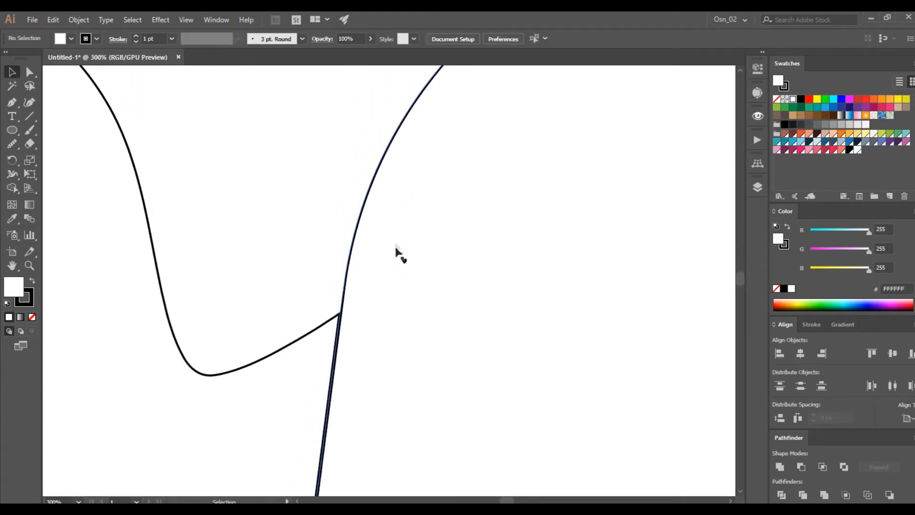
pyautogui.click(404, 261)
pyautogui.press('Delete')
pyautogui.hotkey('ctrl', 'z')
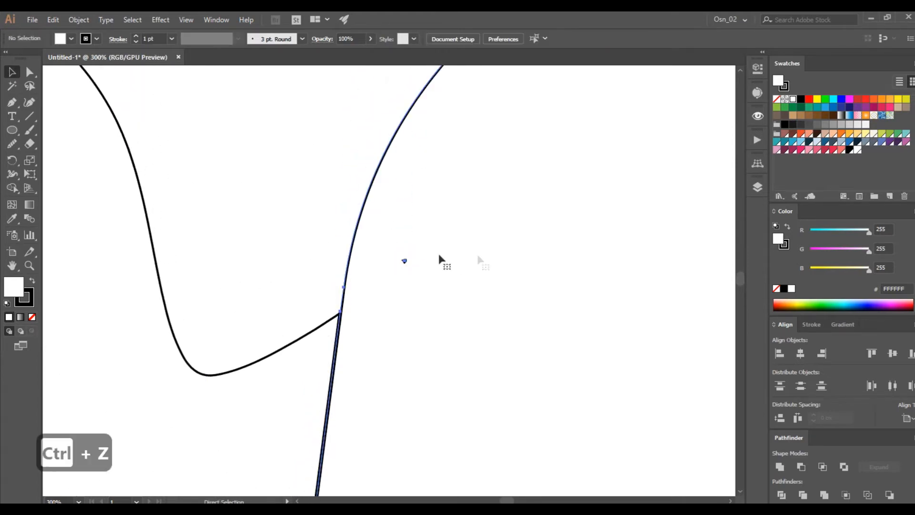
# - Try to isolate the tiny stray mark from the body outline and delete only that mark
pyautogui.moveTo(323, 208); pyautogui.dragTo(433, 288)
pyautogui.moveTo(343, 194); pyautogui.dragTo(374, 230)
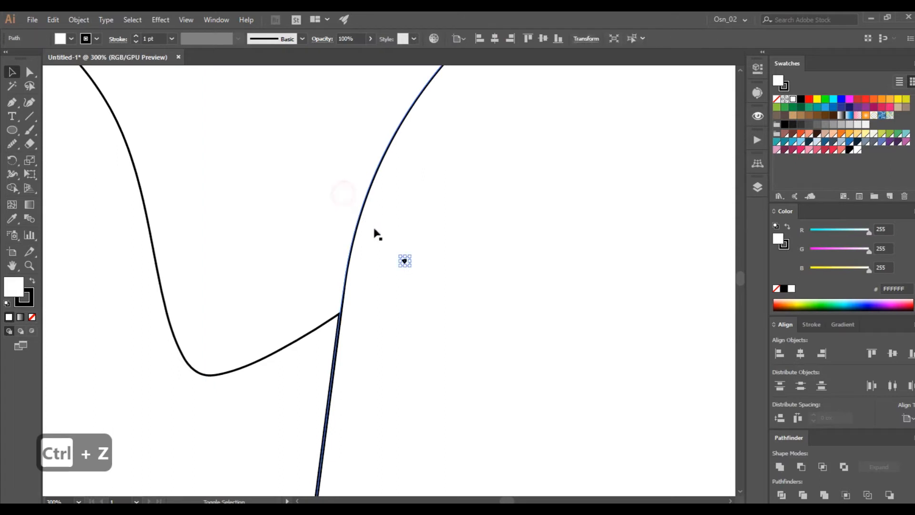
pyautogui.press('Delete')
pyautogui.click(403, 260)
pyautogui.click(98, 163)
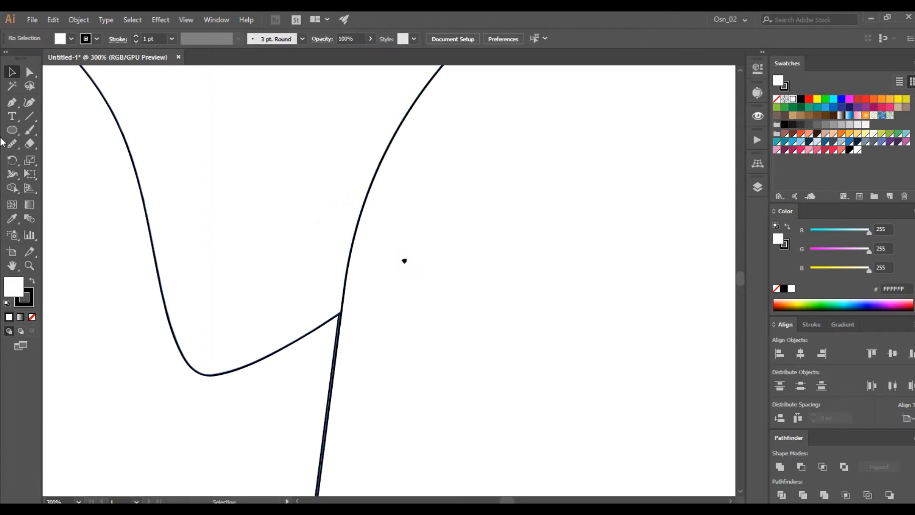
# - Cover the stray mark inside the body with a small ellipse and unite it with the body
pyautogui.press('l')
pyautogui.moveTo(393, 250); pyautogui.dragTo(433, 290)
pyautogui.click(13, 70)
pyautogui.moveTo(315, 204); pyautogui.dragTo(437, 290)
pyautogui.click(779, 467)
pyautogui.scroll(-4, 333, 248)
pyautogui.click(284, 291)
pyautogui.click(601, 323)
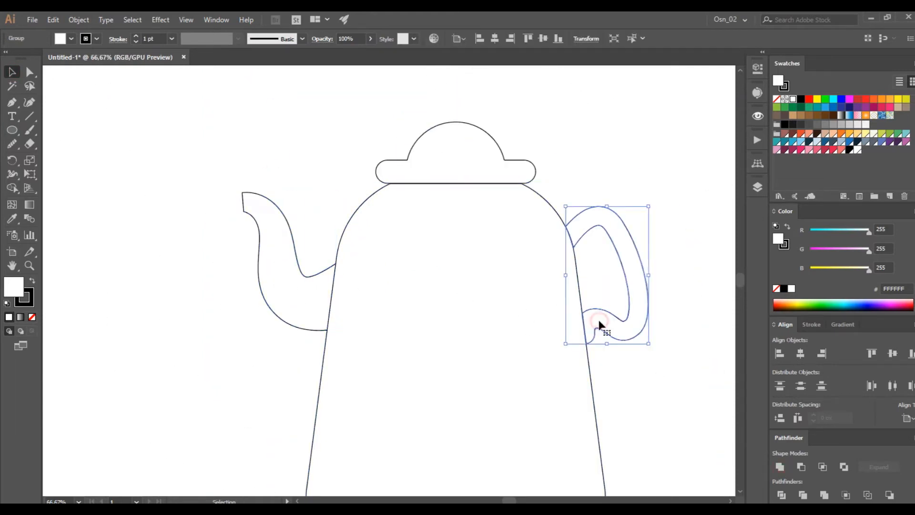
pyautogui.click(580, 141)
# - Draw a flat ellipse about 694 by 55 px across the body below the spout and place a copy just beneath it
pyautogui.scroll(-1, 576, 234)
pyautogui.scroll(-1, 576, 234)
pyautogui.scroll(-3, 536, 287)
pyautogui.hscroll(7, 535, 287)
pyautogui.scroll(5, 412, 265)
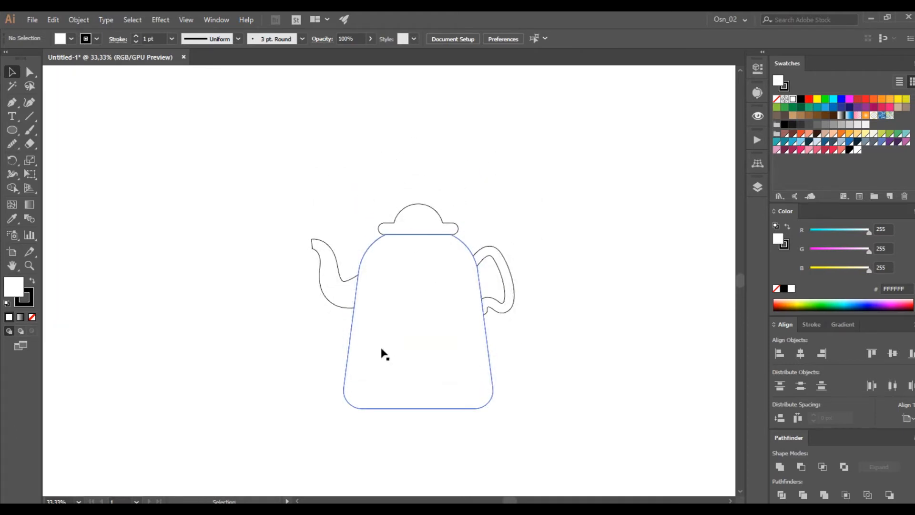
pyautogui.click(11, 131)
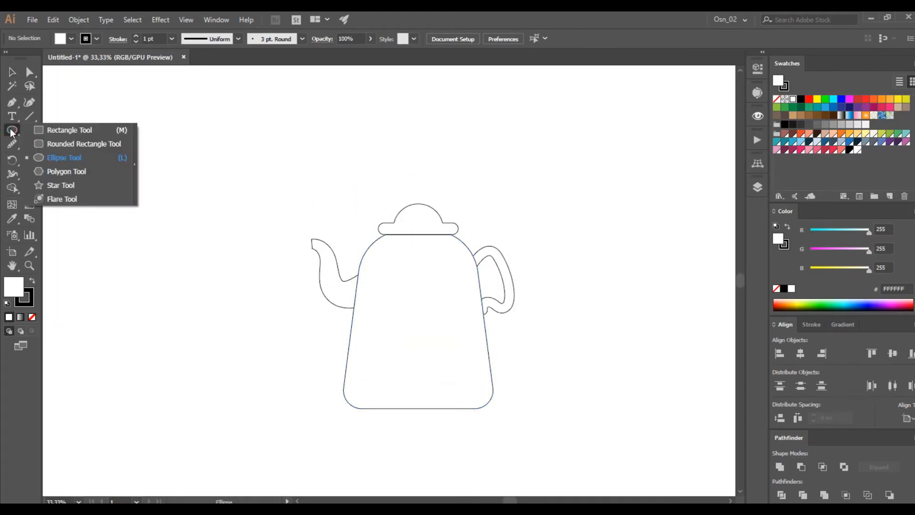
pyautogui.moveTo(352, 322); pyautogui.dragTo(485, 331)
pyautogui.press('v')
pyautogui.scroll(3, 395, 334)
pyautogui.moveTo(437, 353); pyautogui.dragTo(436, 395)
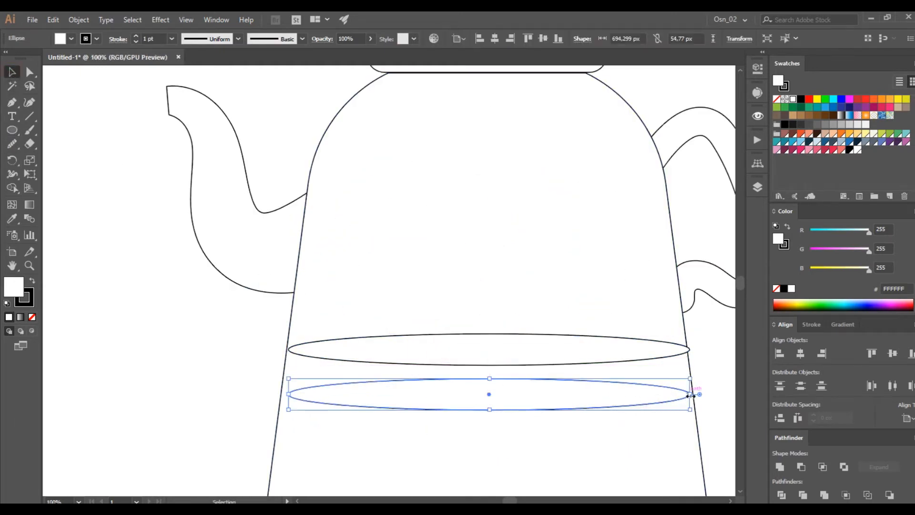
# - Adjust the right ends of both flat ellipses to meet the body's right edge
pyautogui.scroll(3, 690, 395)
pyautogui.click(692, 246)
pyautogui.moveTo(690, 246); pyautogui.dragTo(684, 247)
pyautogui.click(682, 381)
pyautogui.moveTo(690, 382); pyautogui.dragTo(700, 382)
# - Adjust the left ends of both flat ellipses to meet the body's left edge
pyautogui.press('space')
pyautogui.moveTo(267, 358); pyautogui.dragTo(604, 287)
pyautogui.moveTo(264, 302); pyautogui.dragTo(515, 351)
pyautogui.moveTo(188, 255); pyautogui.dragTo(274, 276)
pyautogui.click(286, 250)
pyautogui.click(273, 387)
pyautogui.moveTo(273, 381); pyautogui.dragTo(249, 382)
pyautogui.click(184, 356)
# - Merge the body and ellipse regions with the Shape Builder into an upper section, a curved band and a lower section
pyautogui.press('space')
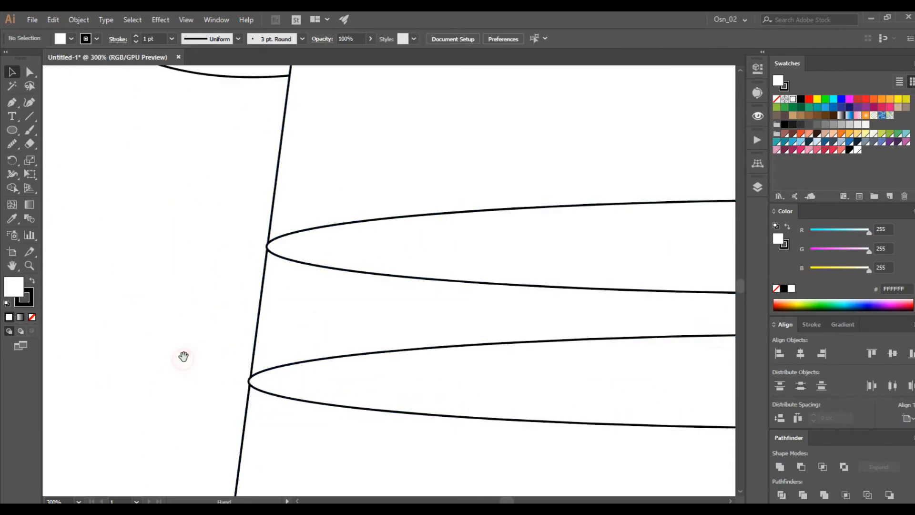
pyautogui.moveTo(184, 357); pyautogui.dragTo(187, 285)
pyautogui.scroll(-2, 227, 300)
pyautogui.moveTo(213, 229); pyautogui.dragTo(418, 367)
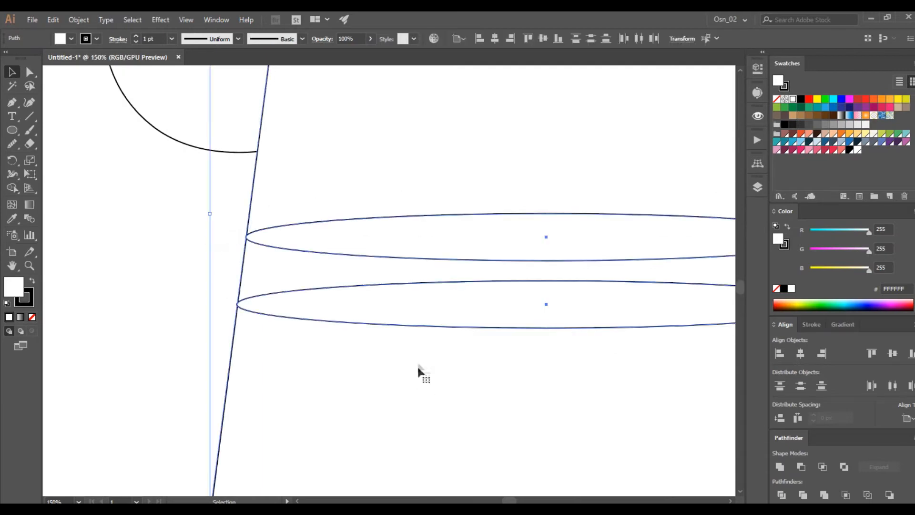
pyautogui.scroll(-2, 418, 367)
pyautogui.click(17, 191)
pyautogui.moveTo(363, 294); pyautogui.dragTo(361, 273)
pyautogui.click(358, 377)
pyautogui.click(13, 72)
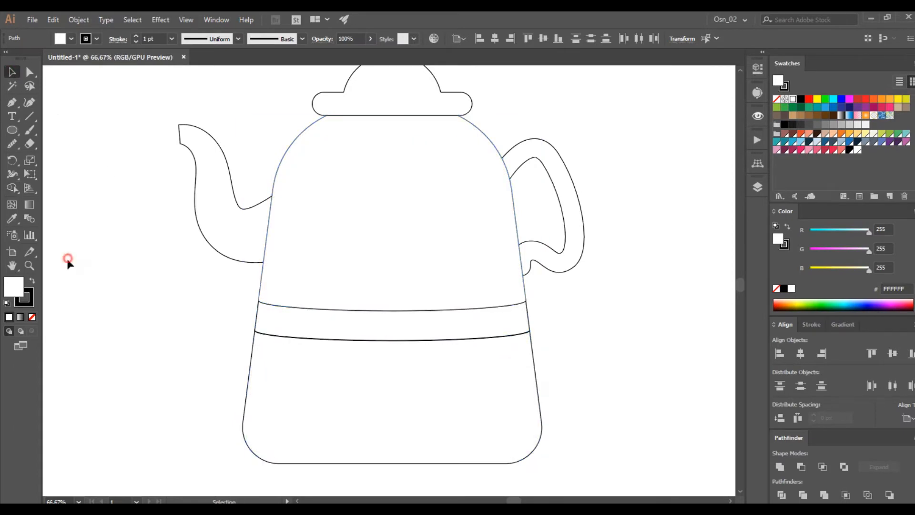
pyautogui.click(68, 259)
# - Draw a circle on the upper body and copy it into an evenly spaced row of three
pyautogui.click(11, 129)
pyautogui.moveTo(174, 362)
pyautogui.mouseDown()
pyautogui.moveTo(229, 415)
pyautogui.moveTo(271, 404)
pyautogui.moveTo(347, 216)
pyautogui.moveTo(331, 231)
pyautogui.moveTo(327, 196)
pyautogui.moveTo(481, 202)
pyautogui.mouseUp()
pyautogui.click(12, 72)
pyautogui.keyDown('shift'); pyautogui.click(402, 200); pyautogui.keyUp('shift')
pyautogui.keyDown('shift'); pyautogui.click(332, 202); pyautogui.keyUp('shift')
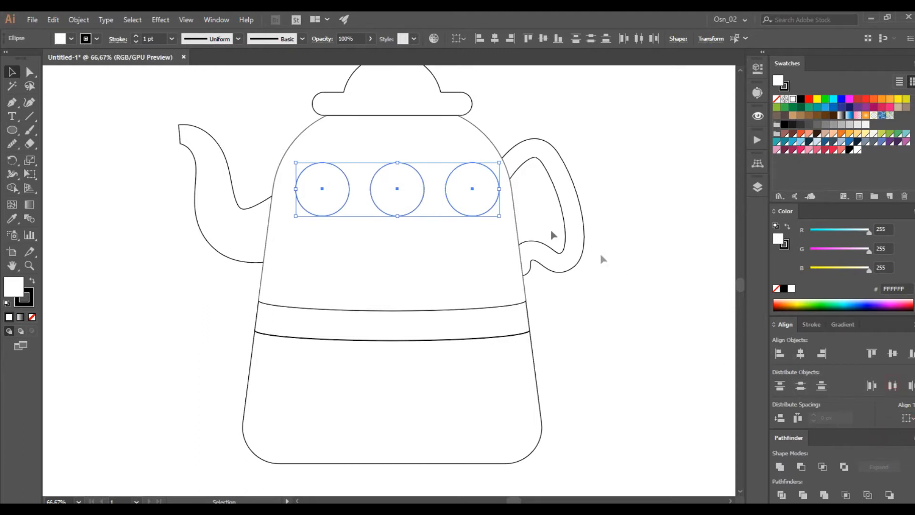
# - Copy the circles into a staggered second row of four, evenly spaced beneath the first row
pyautogui.moveTo(478, 204); pyautogui.dragTo(502, 262)
pyautogui.click(225, 298)
pyautogui.click(270, 262)
pyautogui.keyDown('shift'); pyautogui.click(431, 266); pyautogui.keyUp('shift')
pyautogui.keyDown('shift'); pyautogui.click(361, 260); pyautogui.keyUp('shift')
pyautogui.keyDown('shift'); pyautogui.click(291, 263); pyautogui.keyUp('shift')
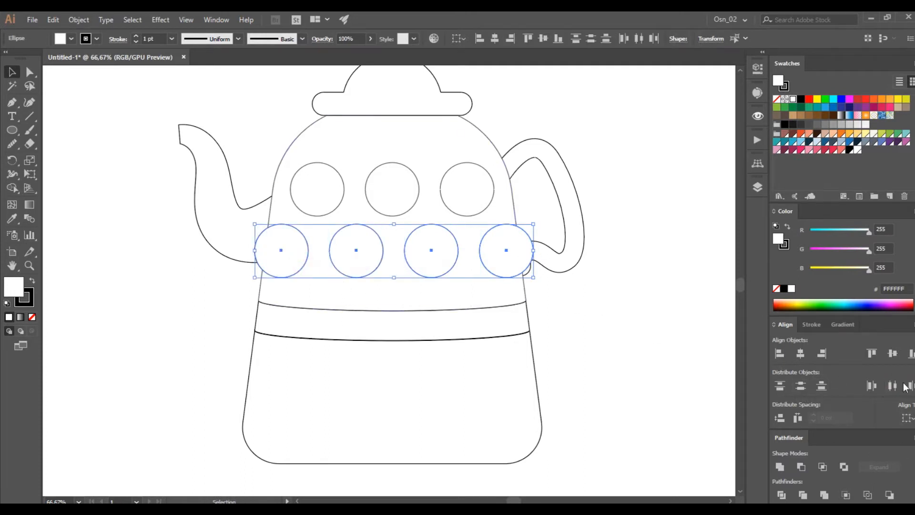
pyautogui.moveTo(430, 259); pyautogui.dragTo(431, 260)
# - Cut away the parts of the second row's outer circles beyond the upper body with the Shape Builder
pyautogui.keyDown('shift'); pyautogui.click(409, 306); pyautogui.keyUp('shift')
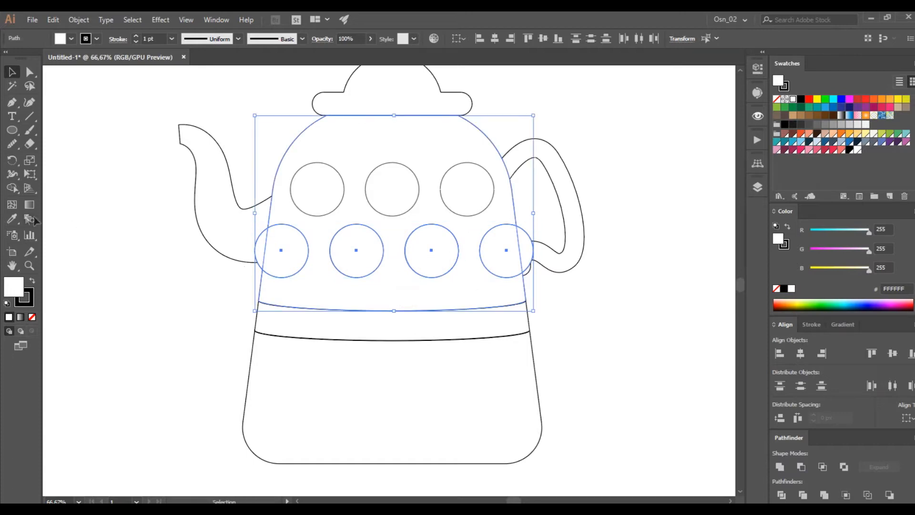
pyautogui.click(13, 188)
pyautogui.keyDown('alt'); pyautogui.click(527, 259); pyautogui.keyUp('alt')
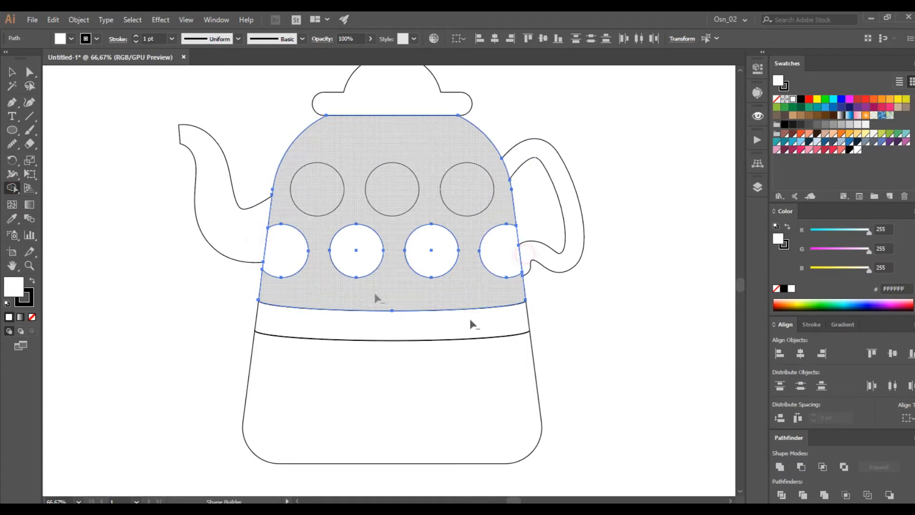
pyautogui.click(12, 73)
pyautogui.click(87, 273)
# - Copy the top row of three circles onto the lower body and enlarge them to about 169 px across
pyautogui.scroll(-2, 343, 255)
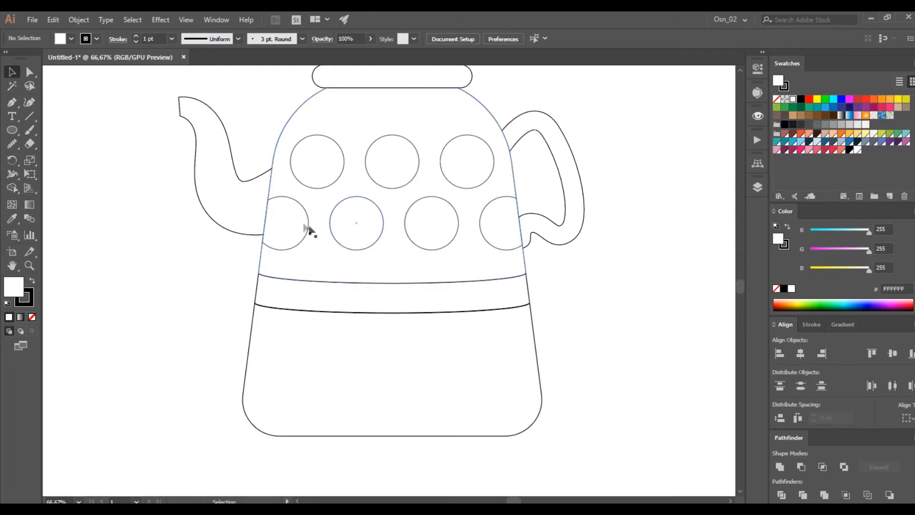
pyautogui.click(301, 229)
pyautogui.click(313, 168)
pyautogui.keyDown('shift'); pyautogui.click(392, 160); pyautogui.keyUp('shift')
pyautogui.keyDown('shift'); pyautogui.click(468, 149); pyautogui.keyUp('shift')
pyautogui.moveTo(468, 148); pyautogui.dragTo(446, 376)
pyautogui.click(629, 344)
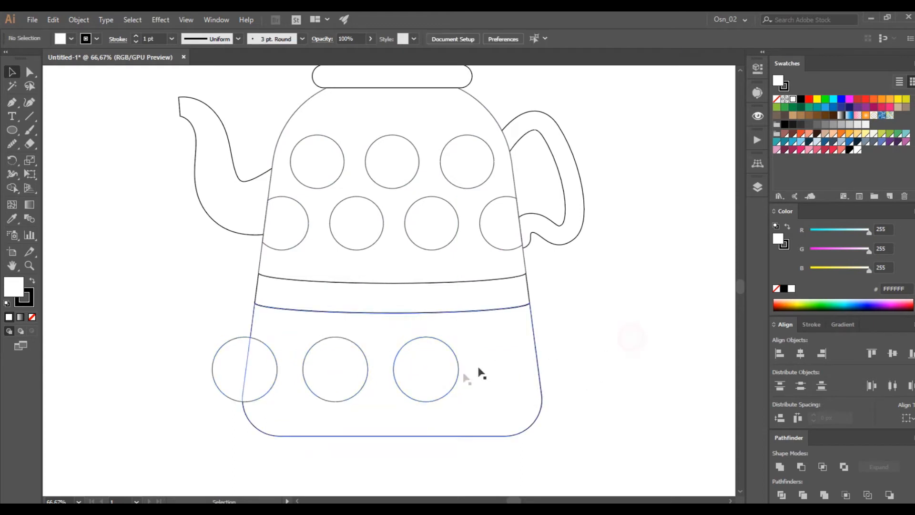
# - Add a fourth circle at the right end of the lower row and group all four circles
pyautogui.moveTo(347, 378); pyautogui.dragTo(535, 374)
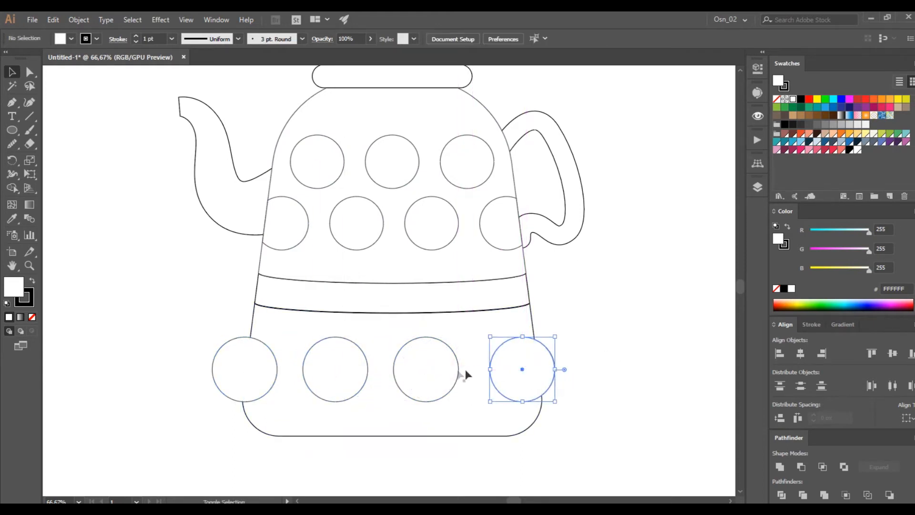
pyautogui.keyDown('shift'); pyautogui.click(432, 374); pyautogui.keyUp('shift')
pyautogui.keyDown('shift'); pyautogui.click(333, 373); pyautogui.keyUp('shift')
pyautogui.keyDown('shift'); pyautogui.click(249, 373); pyautogui.keyUp('shift')
pyautogui.hotkey('ctrl', 'g')
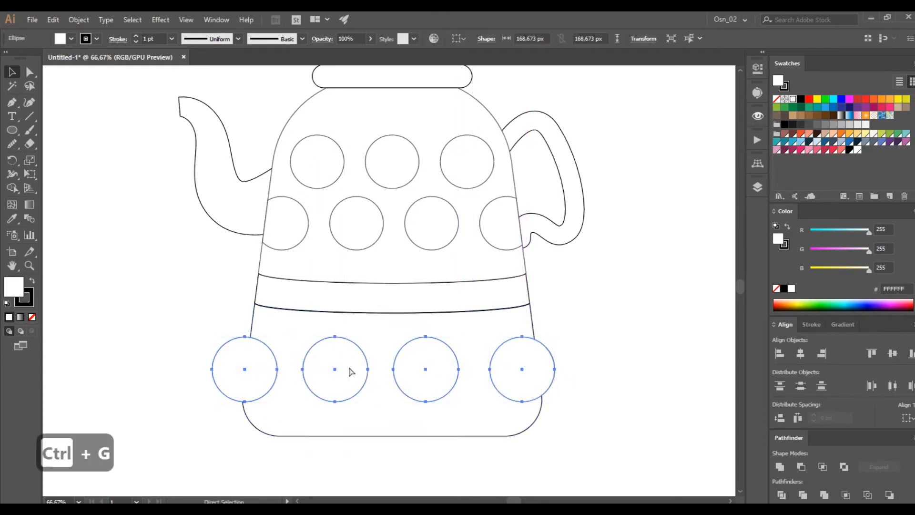
# - Move the group of four large circles to the horizontal centre of the lower body
pyautogui.click(294, 234)
pyautogui.click(589, 318)
pyautogui.click(512, 379)
pyautogui.moveTo(513, 379); pyautogui.dragTo(521, 378)
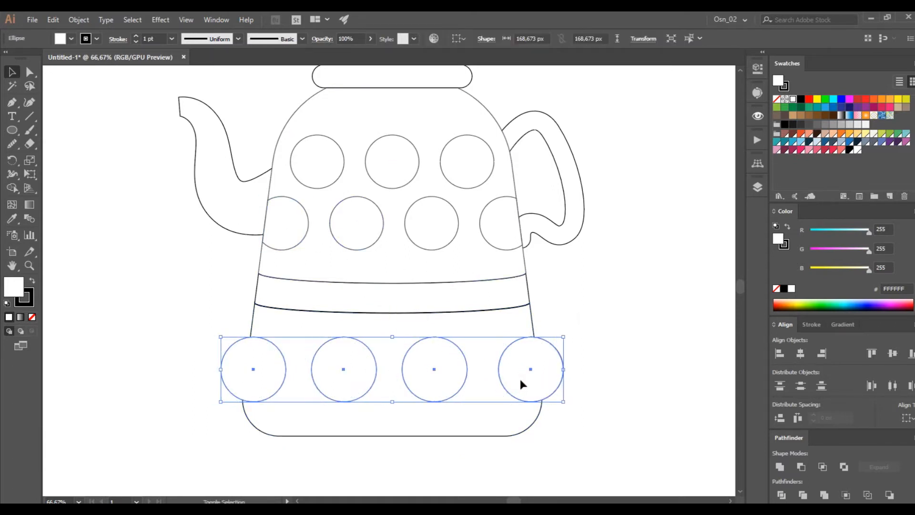
# - Cut away the parts of the lower row's outer circles beyond the lower body with the Shape Builder
pyautogui.keyDown('shift'); pyautogui.click(527, 416); pyautogui.keyUp('shift')
pyautogui.click(13, 188)
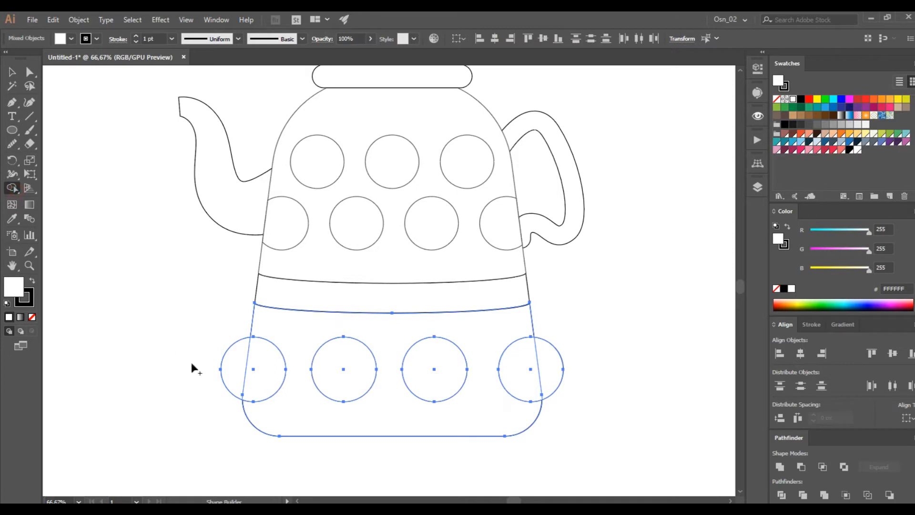
pyautogui.keyDown('alt'); pyautogui.click(227, 370); pyautogui.keyUp('alt')
pyautogui.keyDown('alt'); pyautogui.click(553, 374); pyautogui.keyUp('alt')
pyautogui.scroll(-1, 321, 292)
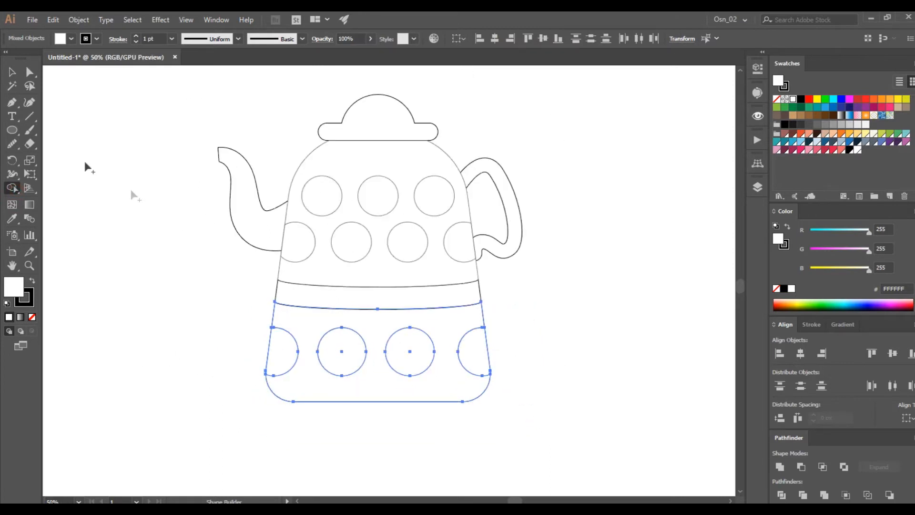
# - Delete the dome-shaped lid from the top of the teapot
pyautogui.click(13, 73)
pyautogui.scroll(3, 307, 136)
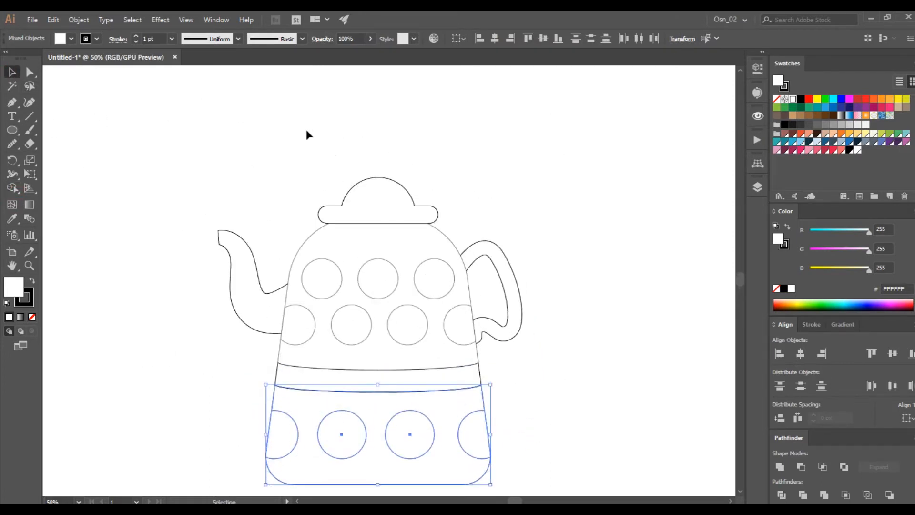
pyautogui.click(367, 195)
pyautogui.scroll(2, 366, 194)
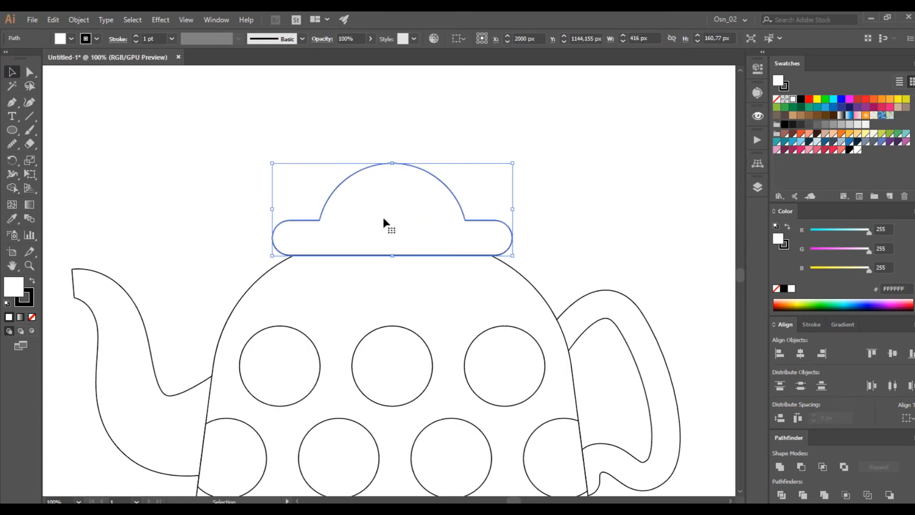
pyautogui.press('Delete')
pyautogui.click(384, 253)
pyautogui.click(375, 212)
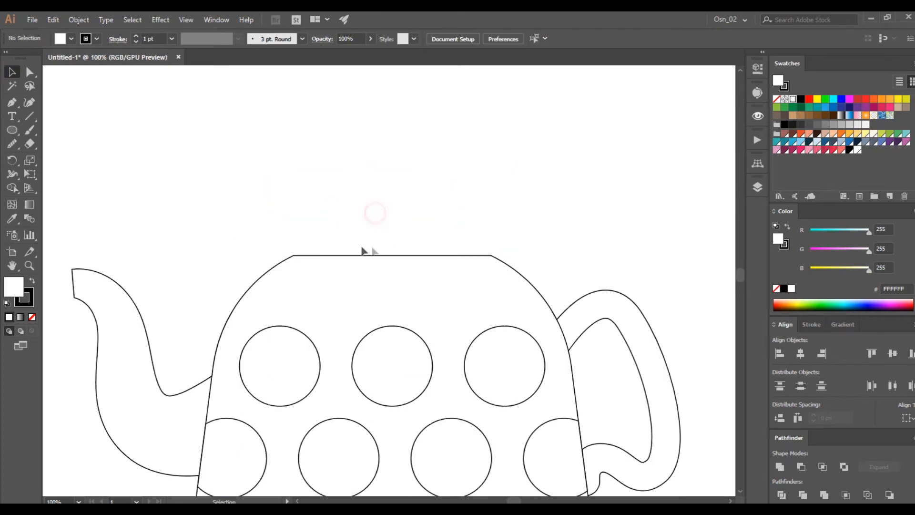
# - Draw a rectangle about 375 by 27.5 px on the body's top edge and fully round its corners to about 13.8 px
pyautogui.moveTo(8, 125); pyautogui.dragTo(72, 130)
pyautogui.moveTo(285, 255); pyautogui.dragTo(500, 243)
pyautogui.scroll(3, 293, 252)
pyautogui.moveTo(278, 236); pyautogui.dragTo(452, 267)
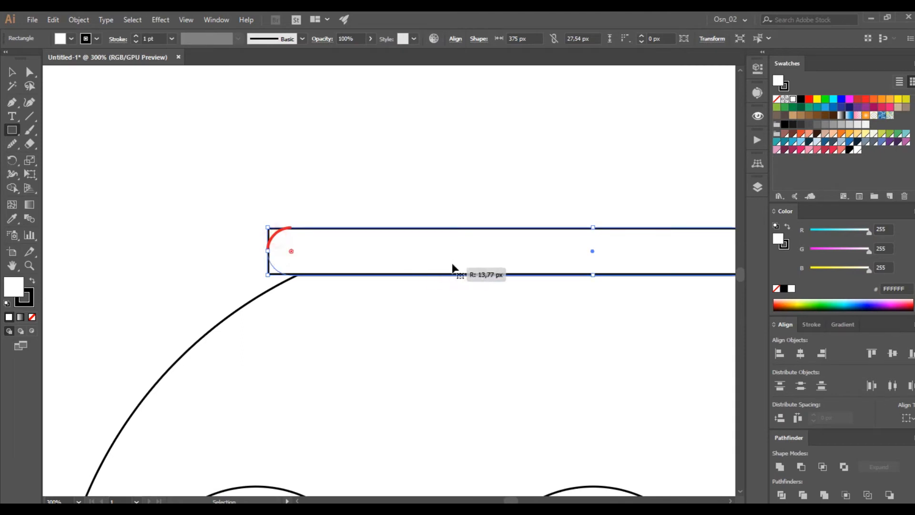
pyautogui.scroll(-4, 443, 267)
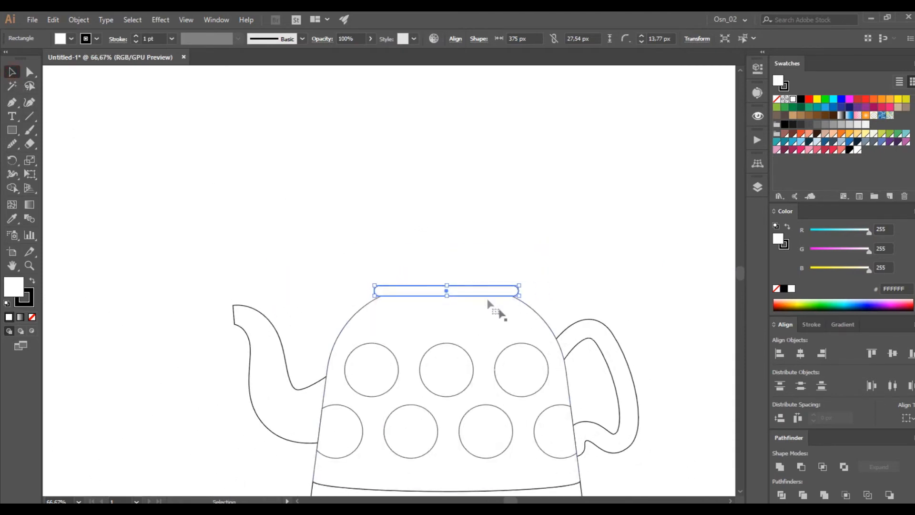
# - Copy the rounded bar directly above itself and enlarge the copy to about 418 by 31 px
pyautogui.moveTo(487, 295); pyautogui.dragTo(490, 285)
pyautogui.scroll(2, 463, 280)
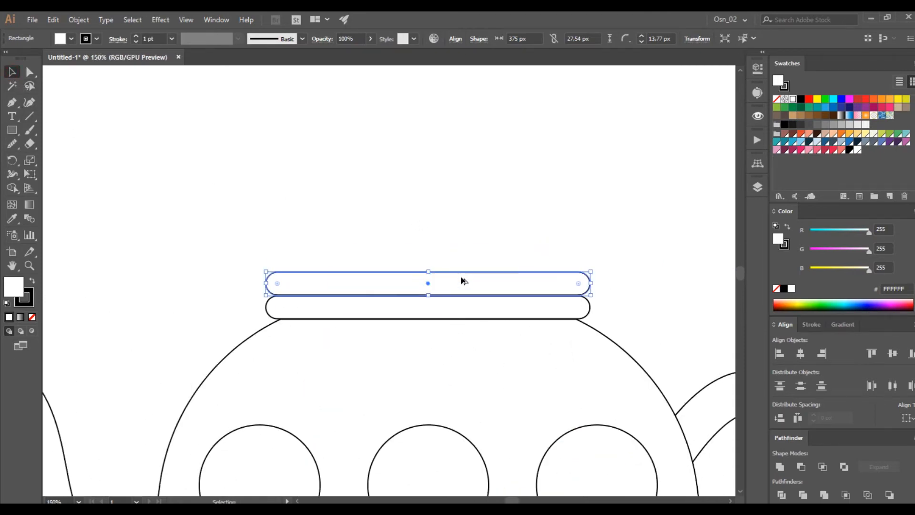
pyautogui.moveTo(429, 269); pyautogui.dragTo(429, 270)
# - Draw a wide, flat ellipse over the upper bar and narrow it symmetrically to lie inside the bar's ends
pyautogui.moveTo(12, 130); pyautogui.dragTo(62, 171)
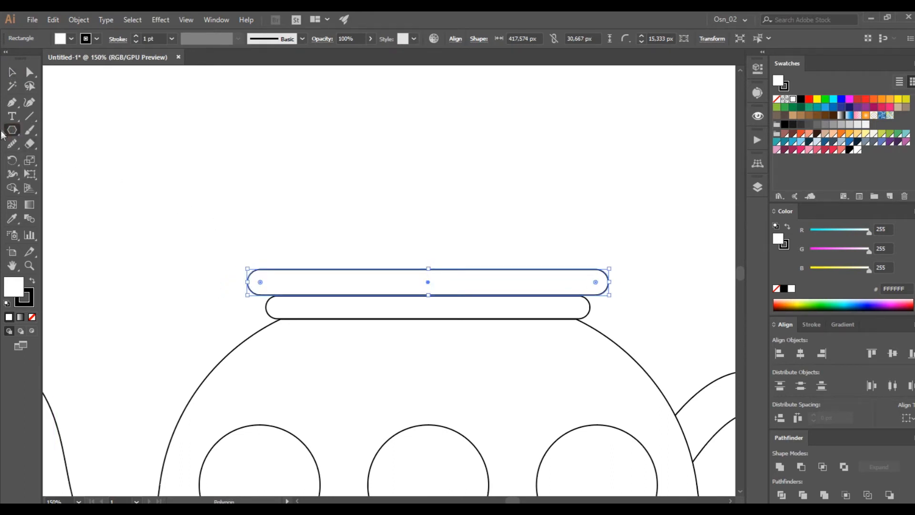
pyautogui.moveTo(248, 232); pyautogui.dragTo(609, 301)
pyautogui.click(11, 72)
pyautogui.moveTo(616, 269); pyautogui.dragTo(578, 272)
# - Unite the ellipse with the upper bar and send the united lid behind the lower bar
pyautogui.keyDown('shift'); pyautogui.click(595, 286); pyautogui.keyUp('shift')
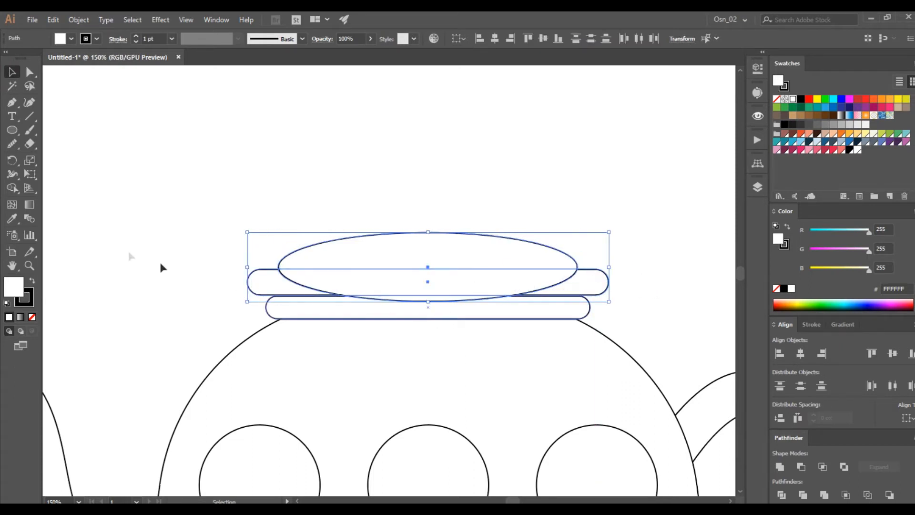
pyautogui.click(781, 468)
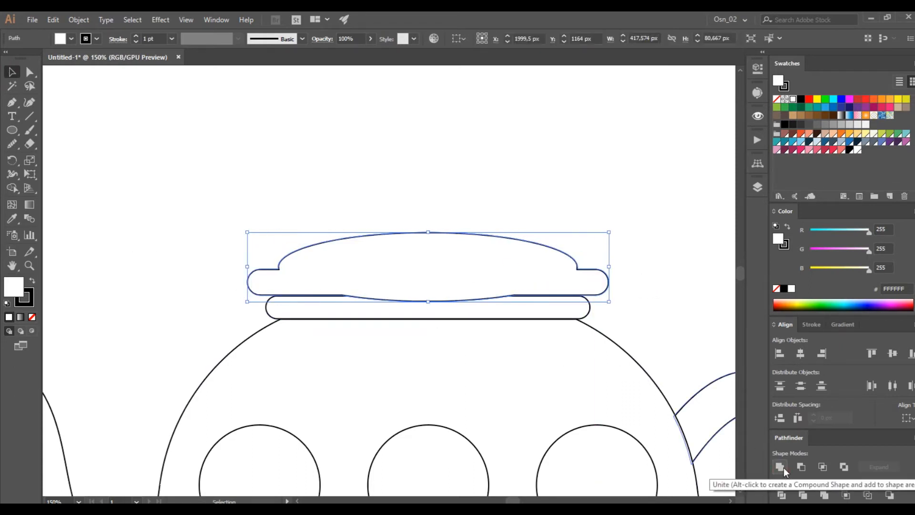
pyautogui.hotkey('ctrl', 'shift', '[')
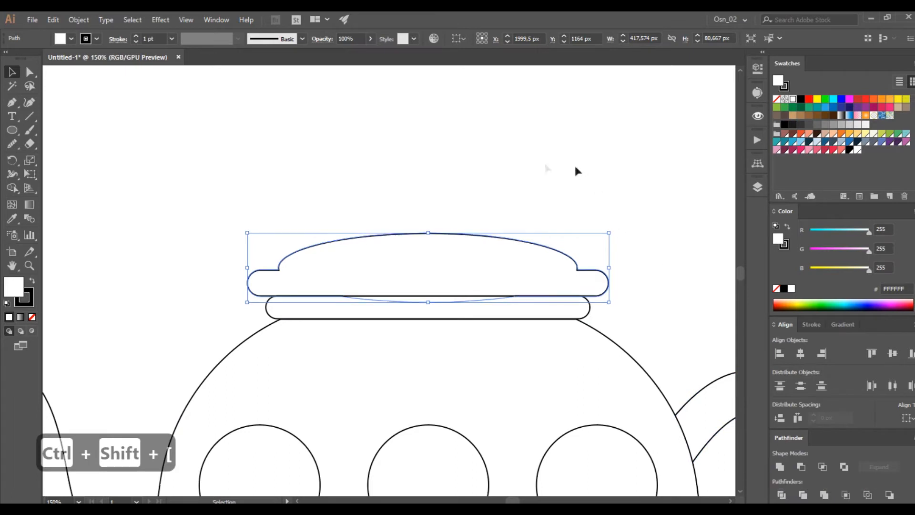
pyautogui.click(572, 175)
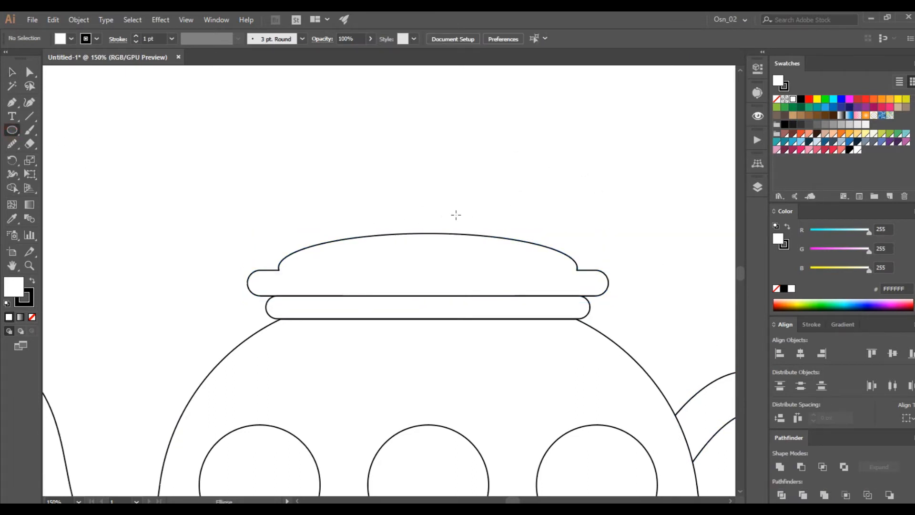
# - Draw a circle about 58 px across above the lid's centre as a knob and raise it 20 px
pyautogui.moveTo(427, 217); pyautogui.dragTo(453, 201)
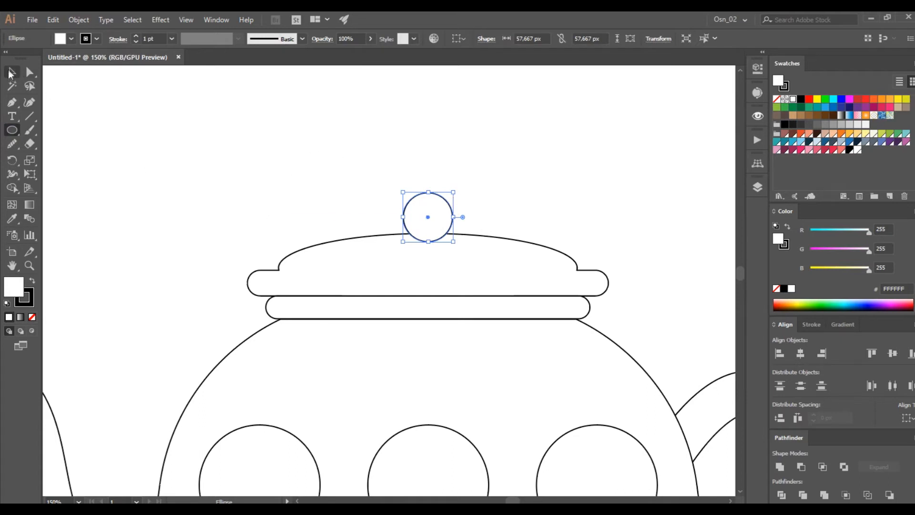
pyautogui.click(9, 73)
pyautogui.hotkey('shift', 'Up')
pyautogui.hotkey('shift', 'Up')
# - Draw a small rounded square between the knob circle and the lid as a neck
pyautogui.click(12, 129)
pyautogui.click(71, 144)
pyautogui.moveTo(411, 206); pyautogui.dragTo(447, 244)
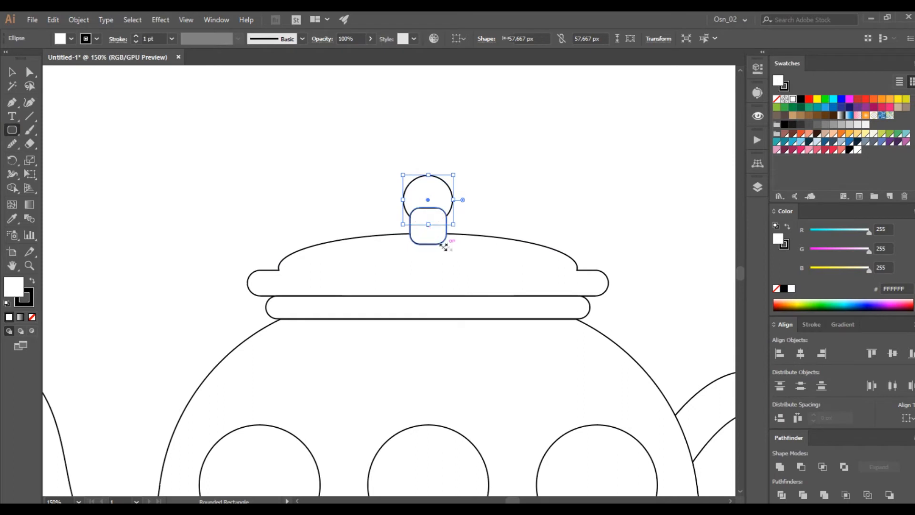
# - Copy the knob circle to the clipboard and unite the circle, neck and lid into one shape
pyautogui.press('v')
pyautogui.moveTo(289, 144); pyautogui.dragTo(472, 276)
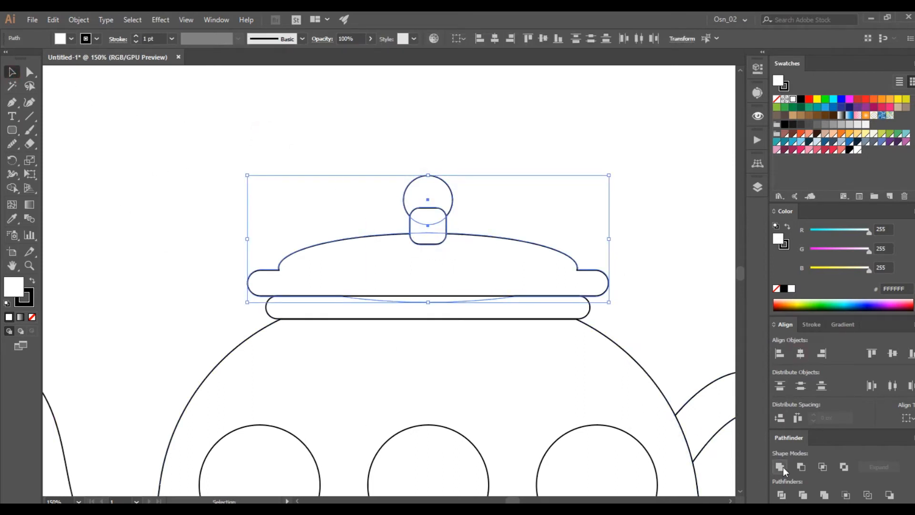
pyautogui.hotkey('ctrl', 'c')
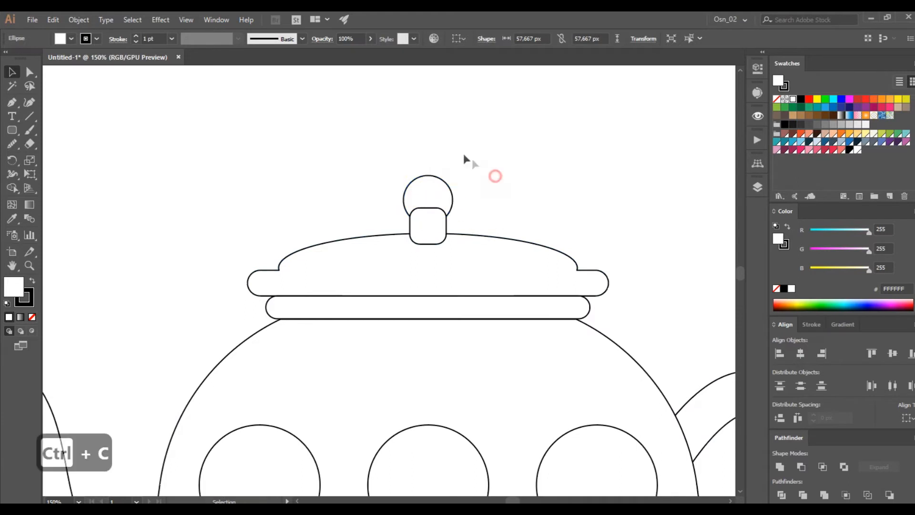
pyautogui.click(779, 467)
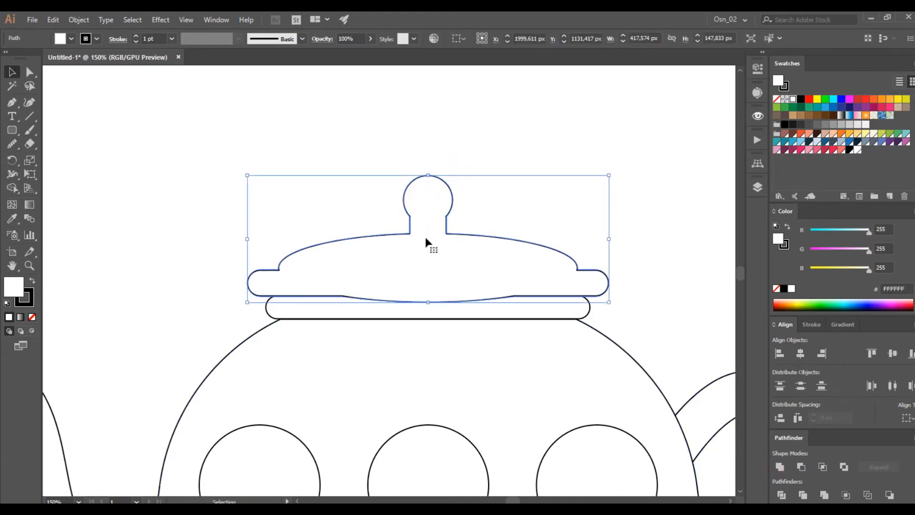
# - Merge the lid's bulge that overlaps the lower bar into that bar with the Shape Builder
pyautogui.keyDown('shift'); pyautogui.click(370, 318); pyautogui.keyUp('shift')
pyautogui.click(9, 190)
pyautogui.click(429, 305)
pyautogui.click(12, 72)
pyautogui.click(143, 131)
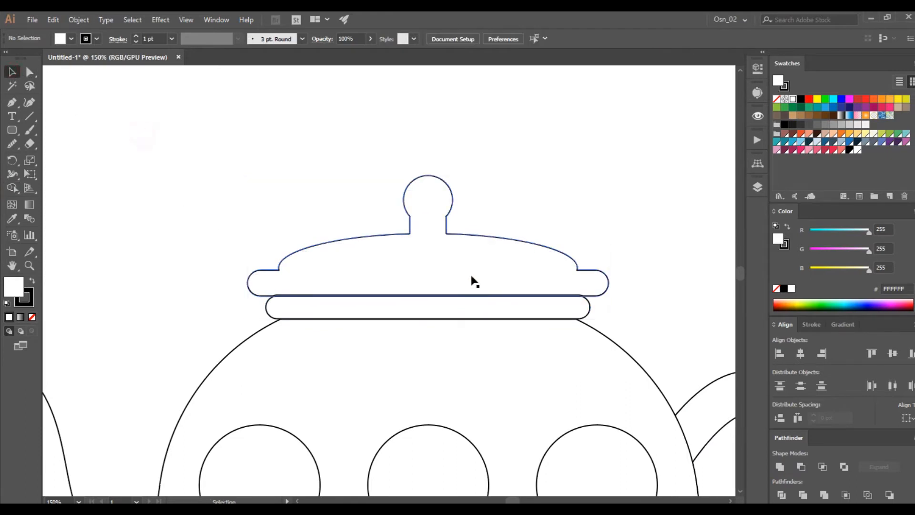
# - Nudge the lid down one increment onto the lower bar, undoing a trial resize
pyautogui.click(471, 278)
pyautogui.press('Down')
pyautogui.moveTo(428, 175); pyautogui.dragTo(431, 179)
pyautogui.hotkey('ctrl', 'z')
pyautogui.click(459, 141)
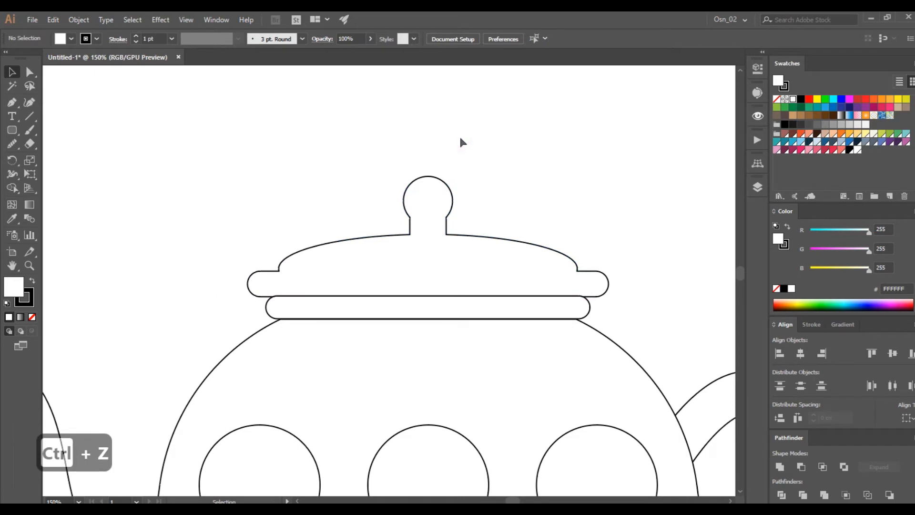
# - Paste the copied circle over the knob and scale the lid with the circle down to the lower bar's width
pyautogui.hotkey('ctrl', 'v')
pyautogui.moveTo(405, 270); pyautogui.dragTo(438, 204)
pyautogui.moveTo(494, 161); pyautogui.dragTo(421, 242)
pyautogui.moveTo(429, 176); pyautogui.dragTo(429, 189)
pyautogui.click(474, 131)
# - Move the lid and its knob circle up 13 px, clear of the lower bar
pyautogui.scroll(-1, 489, 215)
pyautogui.scroll(4, 571, 268)
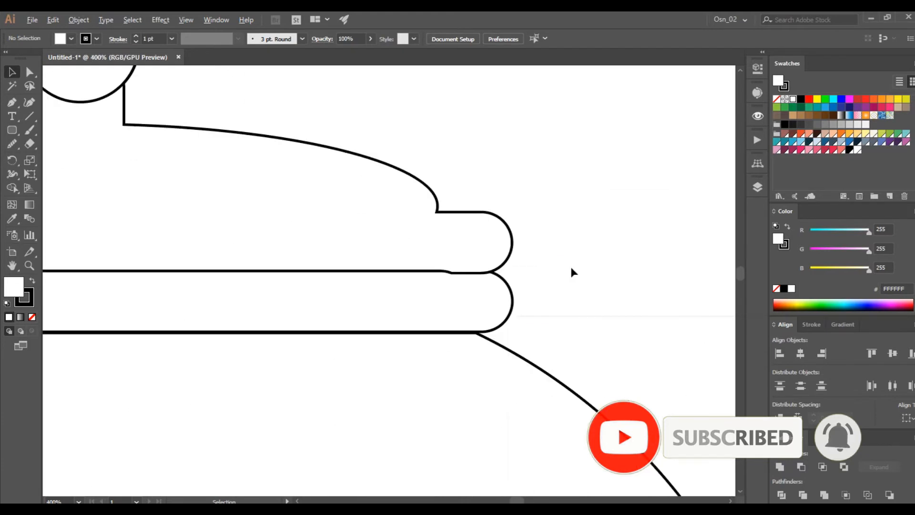
pyautogui.scroll(-2, 571, 268)
pyautogui.moveTo(380, 149); pyautogui.dragTo(353, 218)
pyautogui.press('Up')
pyautogui.press('Up')
pyautogui.press('Up')
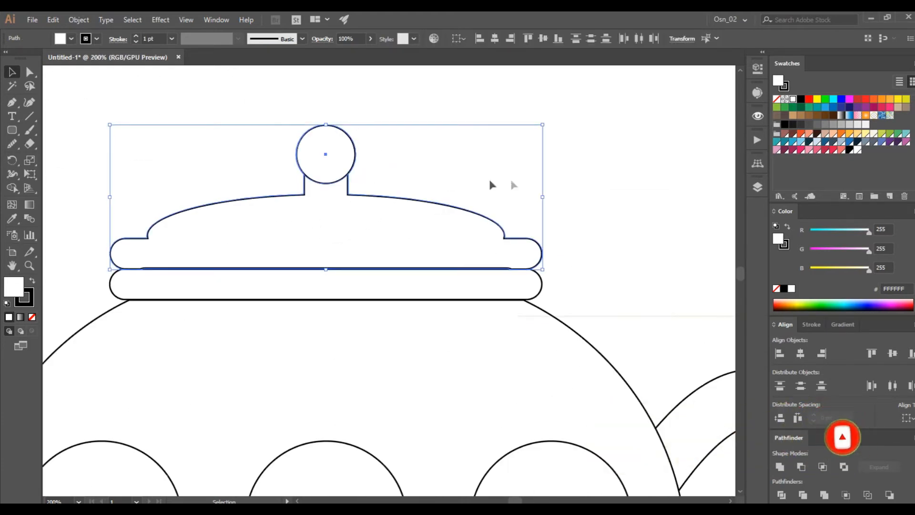
pyautogui.hotkey('shift', 'Up')
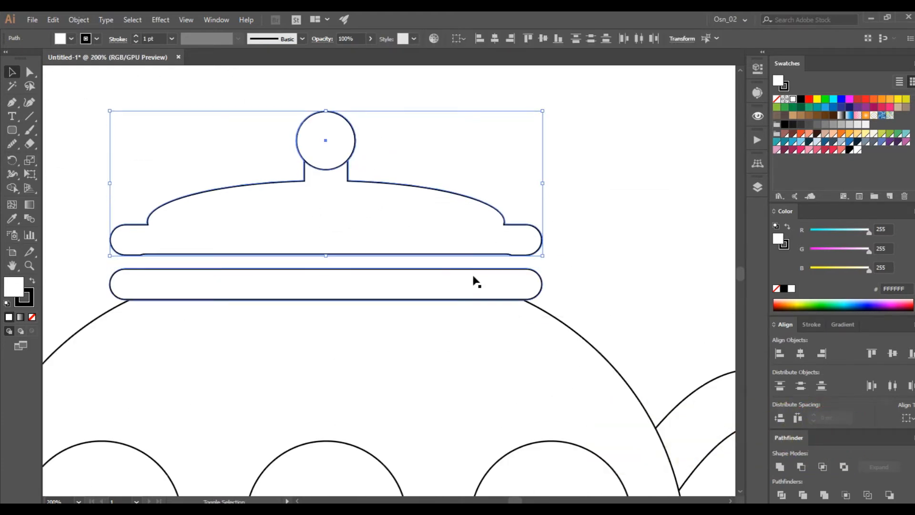
# - Draw a rounded rectangle about 383.5 by 33 px with 12 px corners over the lid's bottom edge
pyautogui.click(447, 262)
pyautogui.click(18, 129)
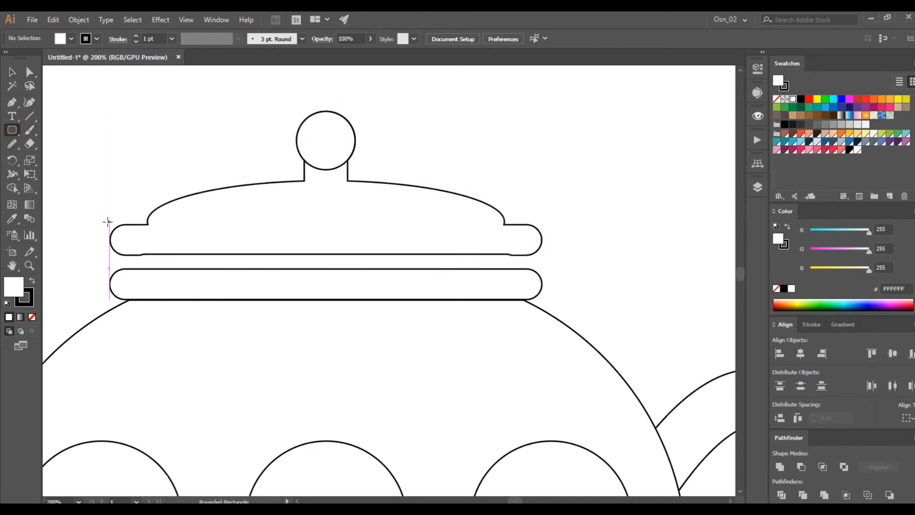
pyautogui.moveTo(105, 221)
pyautogui.mouseDown()
pyautogui.moveTo(125, 239)
pyautogui.moveTo(548, 258)
pyautogui.mouseUp()
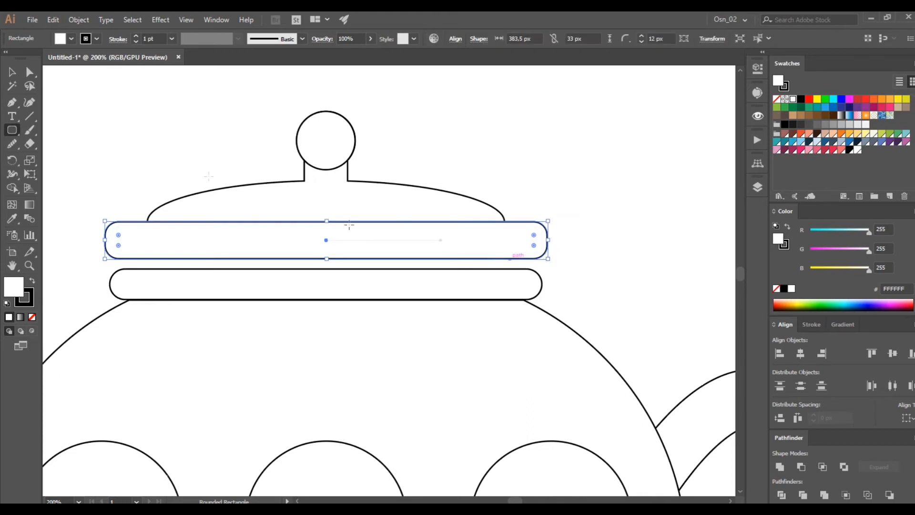
pyautogui.click(12, 71)
pyautogui.click(193, 100)
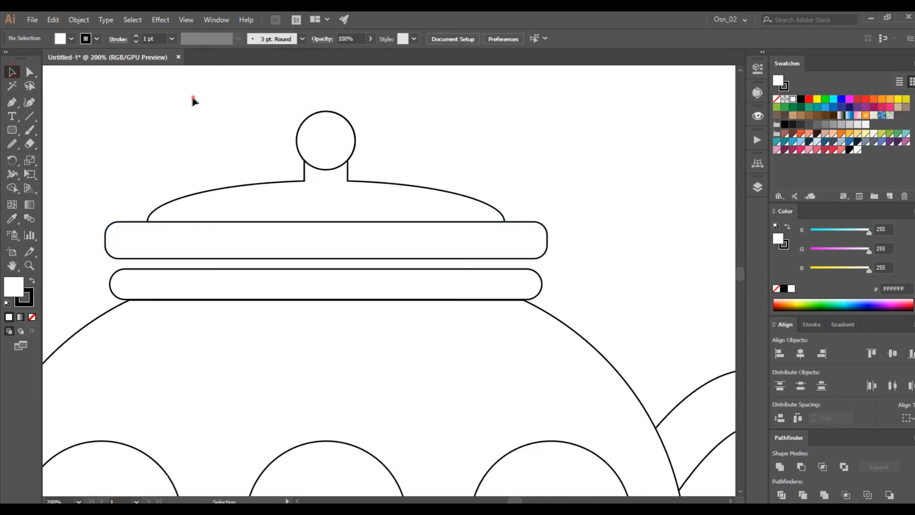
# - Move the lid, knob and new bar down 10 px and unite the lid with the bar
pyautogui.moveTo(372, 240); pyautogui.dragTo(399, 243)
pyautogui.hotkey('shift', 'Down')
pyautogui.click(597, 246)
pyautogui.moveTo(580, 219); pyautogui.dragTo(454, 259)
pyautogui.click(779, 467)
# - Send the united lid to the back, behind the rim bar and knob circle
pyautogui.click(652, 202)
pyautogui.click(365, 239)
pyautogui.hotkey('ctrl', 'shift', '[')
pyautogui.click(591, 199)
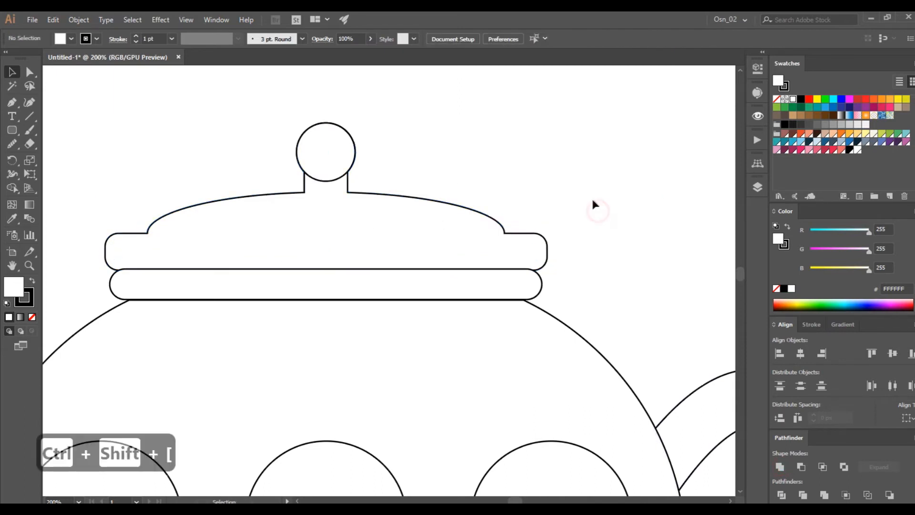
# - Select the whole teapot and set its stroke weight to 5 pt
pyautogui.scroll(-10, 567, 217)
pyautogui.scroll(1, 557, 283)
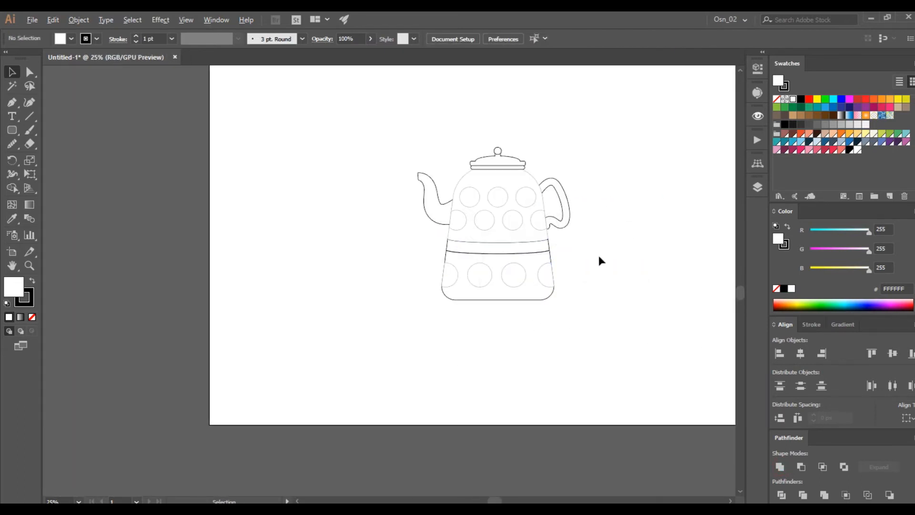
pyautogui.moveTo(598, 113); pyautogui.dragTo(378, 333)
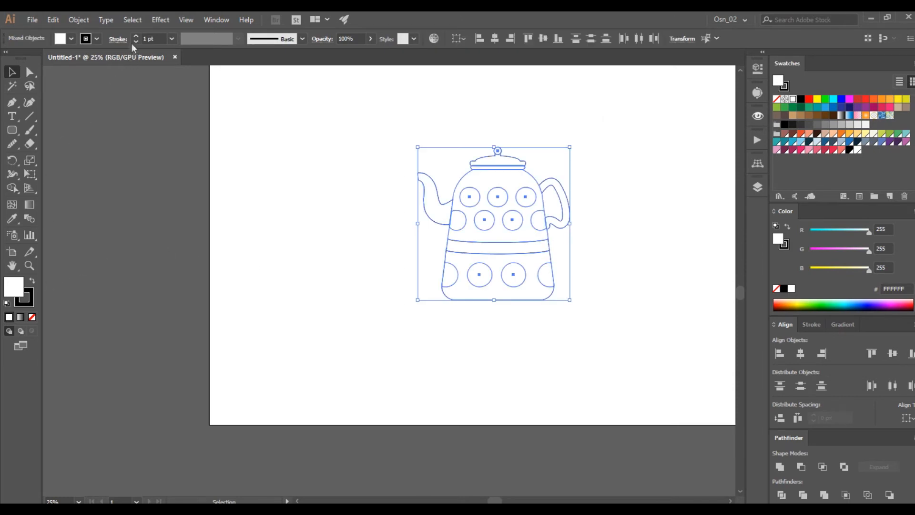
pyautogui.click(161, 37)
pyautogui.write('5')
pyautogui.press('Return')
pyautogui.scroll(1, 285, 172)
pyautogui.hscroll(1, 284, 172)
pyautogui.scroll(2, 429, 265)
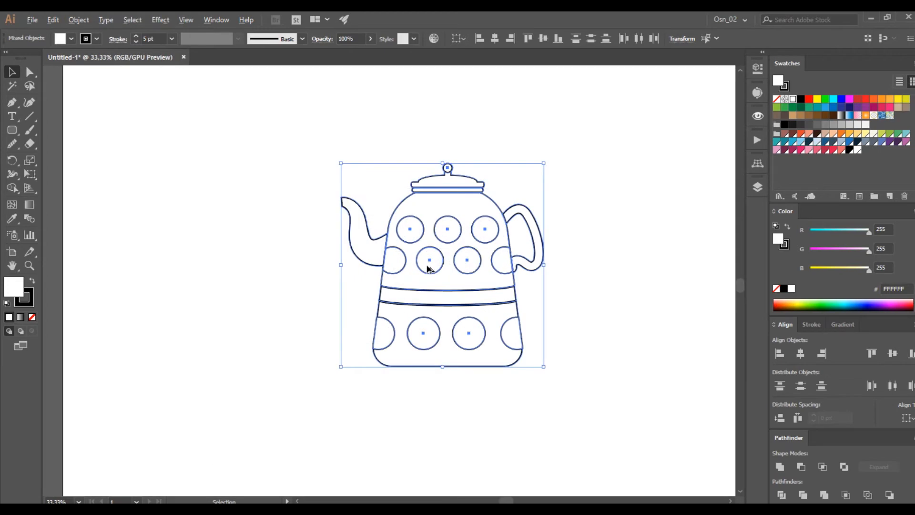
pyautogui.hscroll(1, 429, 265)
pyautogui.click(620, 266)
# - Fill the upper and lower body with medium blue and the curved band between them with dark teal
pyautogui.click(439, 180)
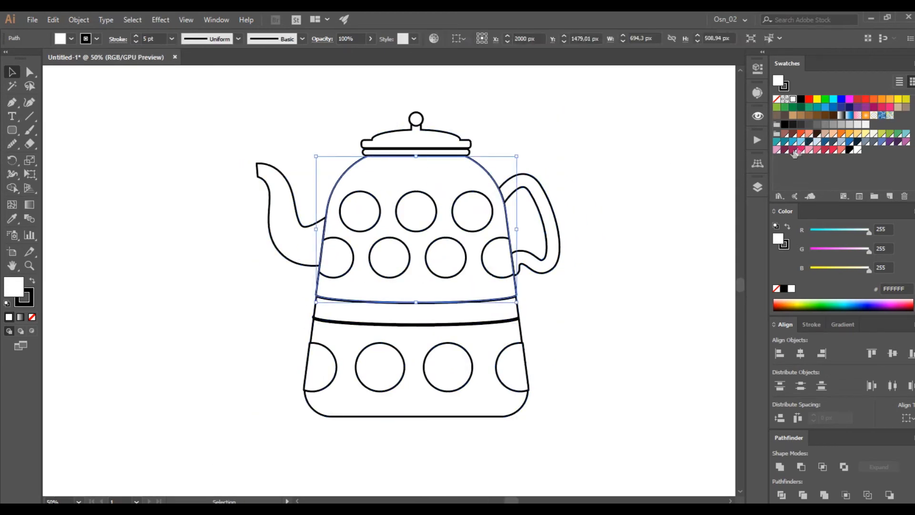
pyautogui.click(794, 142)
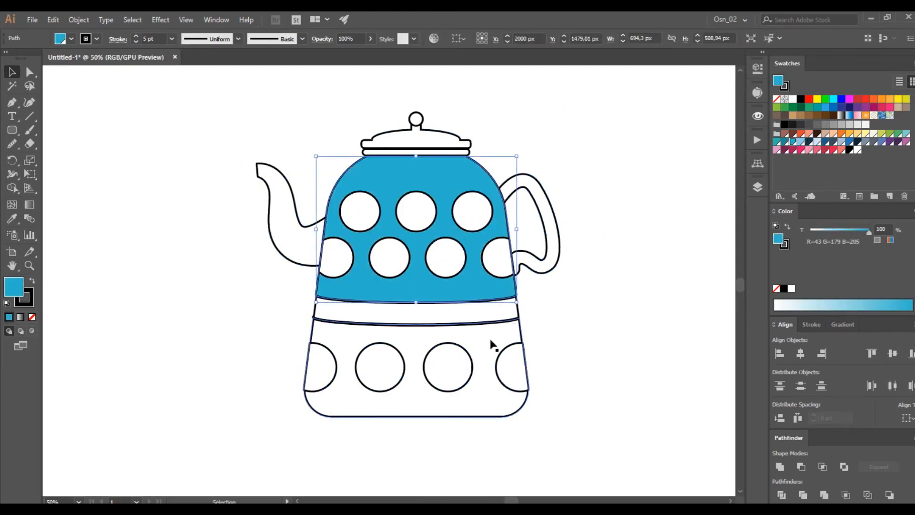
pyautogui.click(493, 344)
pyautogui.click(793, 143)
pyautogui.click(499, 311)
pyautogui.click(785, 143)
# - Fill all circles of the upper rows and the lower row with light blue (R=135 G=209 B=238)
pyautogui.click(448, 258)
pyautogui.keyDown('shift'); pyautogui.click(388, 259); pyautogui.keyUp('shift')
pyautogui.keyDown('shift'); pyautogui.click(336, 257); pyautogui.keyUp('shift')
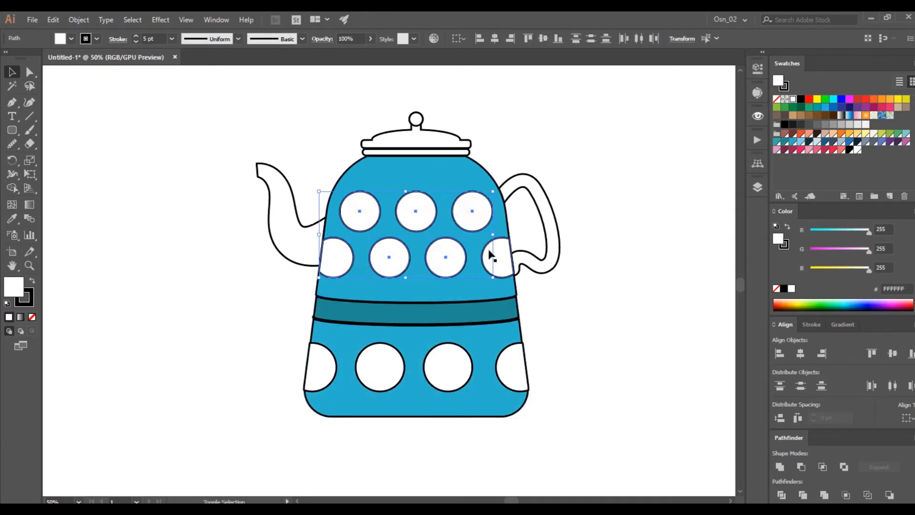
pyautogui.click(807, 145)
pyautogui.click(509, 374)
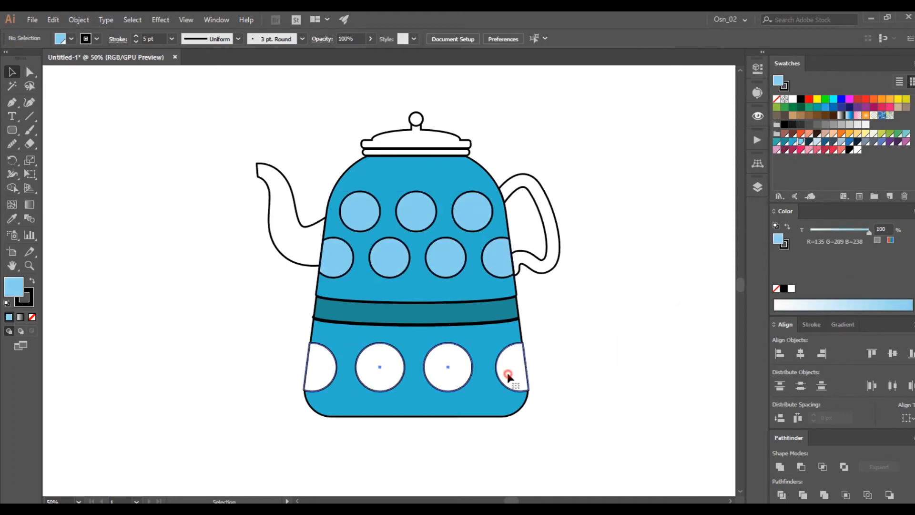
pyautogui.click(804, 145)
# - Fill the handle and the spout with the same dark teal as the curved band
pyautogui.click(678, 196)
pyautogui.click(548, 216)
pyautogui.keyDown('shift'); pyautogui.click(303, 237); pyautogui.keyUp('shift')
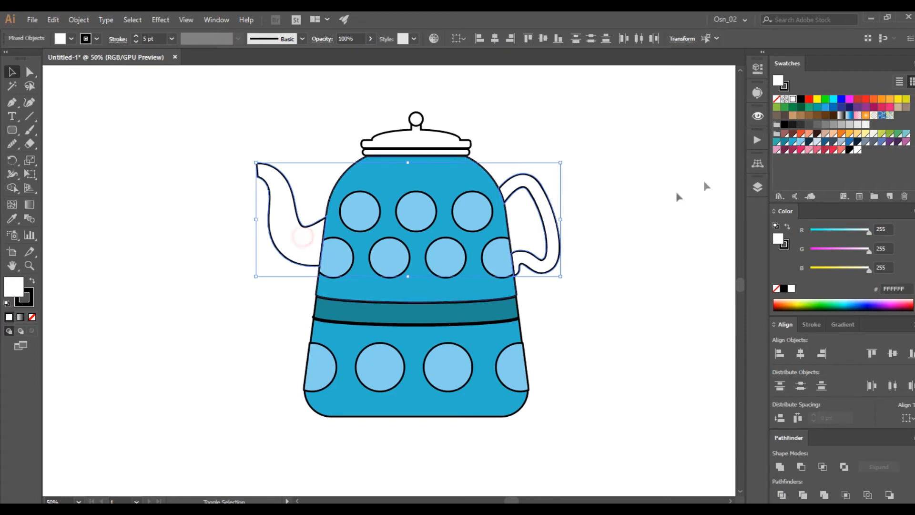
pyautogui.click(785, 144)
pyautogui.click(435, 151)
# - Fill the three circles of the top row with pink (R=221 G=82 B=124)
pyautogui.hotkey('ctrl', '+')
pyautogui.hotkey('ctrl', '+')
pyautogui.hotkey('ctrl', '-')
pyautogui.hotkey('ctrl', '-')
pyautogui.click(474, 237)
pyautogui.keyDown('shift'); pyautogui.click(417, 238); pyautogui.keyUp('shift')
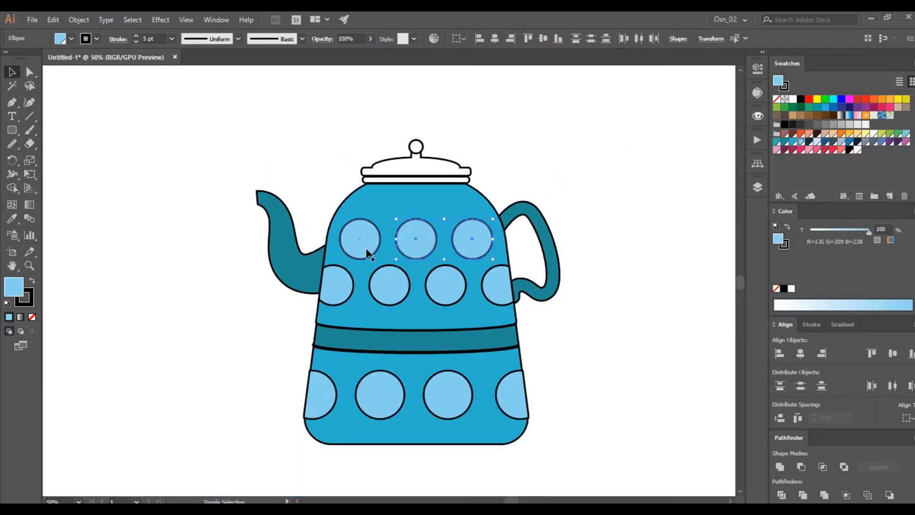
pyautogui.click(818, 150)
pyautogui.click(638, 362)
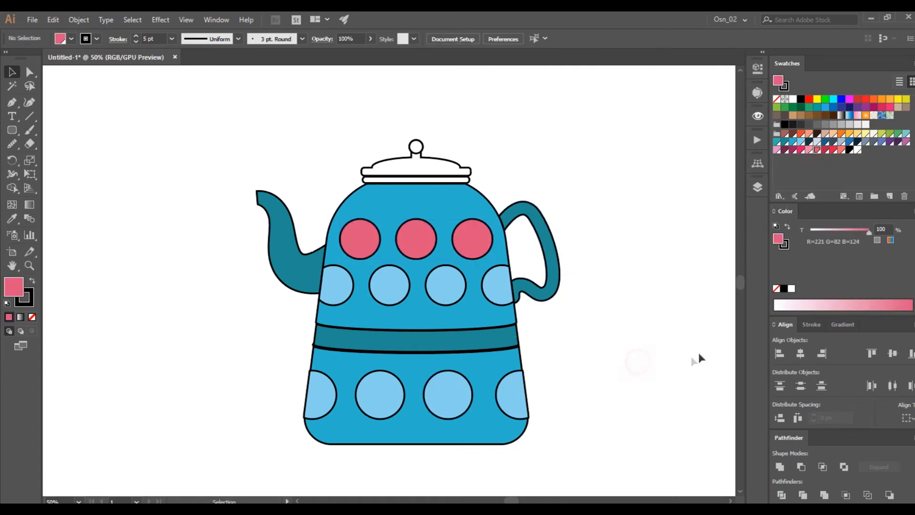
# - Fill the lower row of circles with yellow-orange and the second row's four circles with salmon (R=239 G=147 B=126)
pyautogui.click(442, 380)
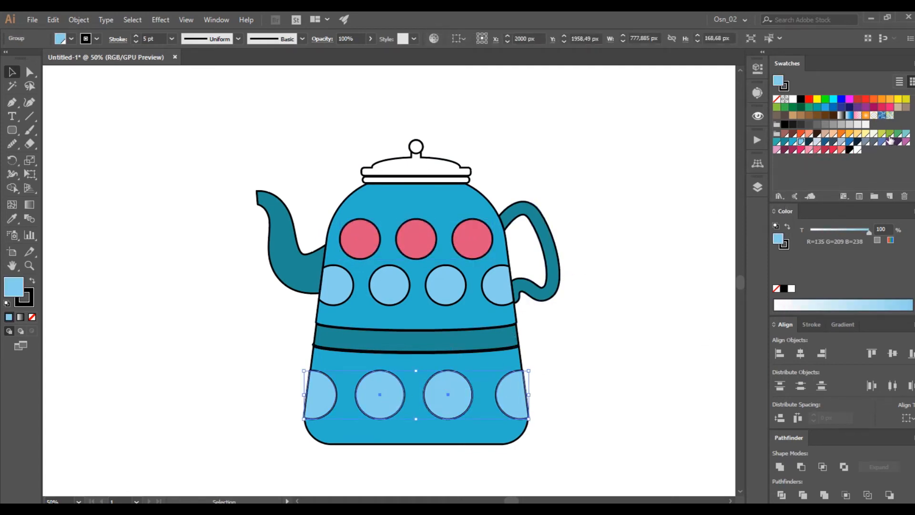
pyautogui.click(597, 161)
pyautogui.click(445, 285)
pyautogui.keyDown('shift'); pyautogui.click(388, 286); pyautogui.keyUp('shift')
pyautogui.keyDown('shift'); pyautogui.click(336, 285); pyautogui.keyUp('shift')
pyautogui.keyDown('shift'); pyautogui.click(503, 292); pyautogui.keyUp('shift')
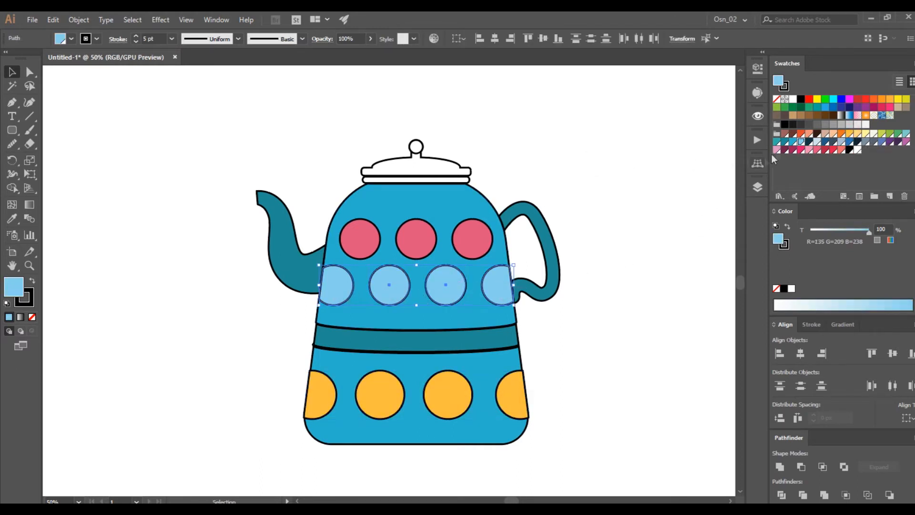
pyautogui.click(810, 135)
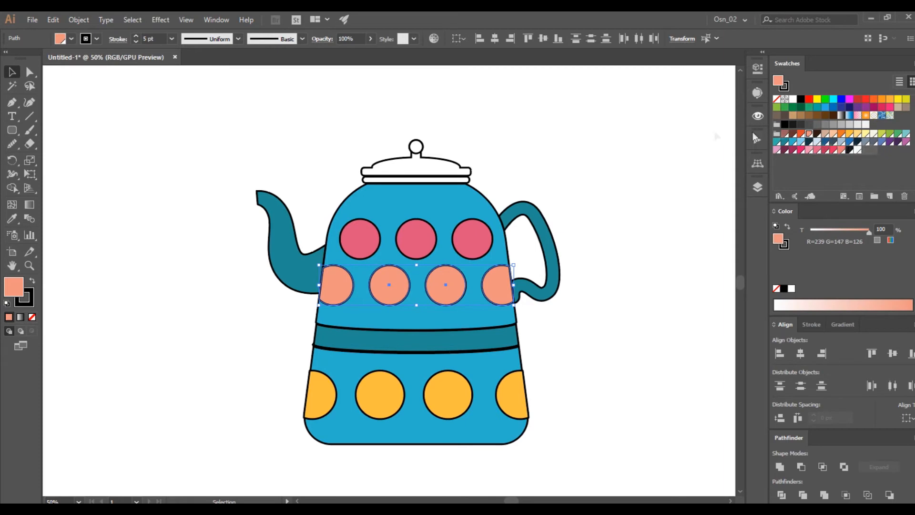
# - Sample the body's medium blue for the lid and the spout's dark teal (R=31 G=139 B=149) for the rim bar with the Eyedropper
pyautogui.click(414, 169)
pyautogui.press('i')
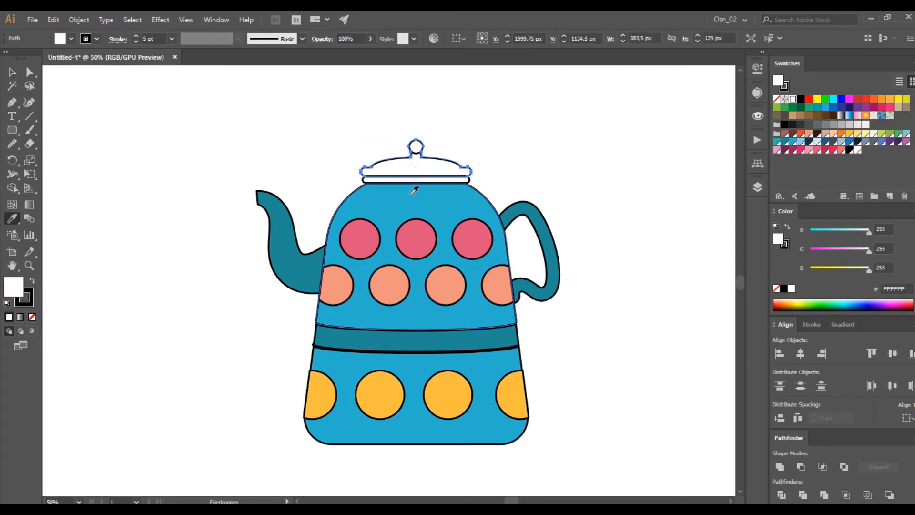
pyautogui.click(412, 191)
pyautogui.scroll(2, 388, 194)
pyautogui.keyDown('ctrl'); pyautogui.click(398, 165); pyautogui.keyUp('ctrl')
pyautogui.click(180, 272)
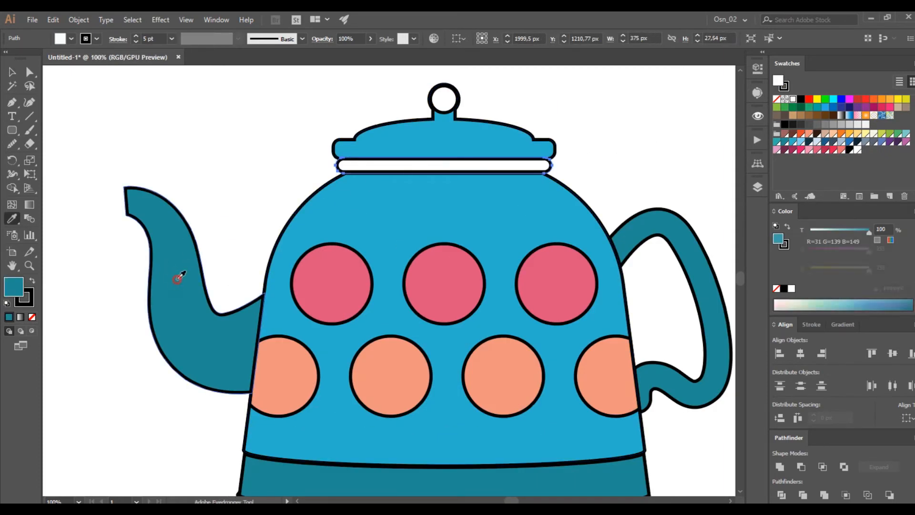
# - Draw a horizontal rectangle about 513 by 46 px across the top of the body, overlapping the rim bar
pyautogui.click(13, 132)
pyautogui.click(45, 134)
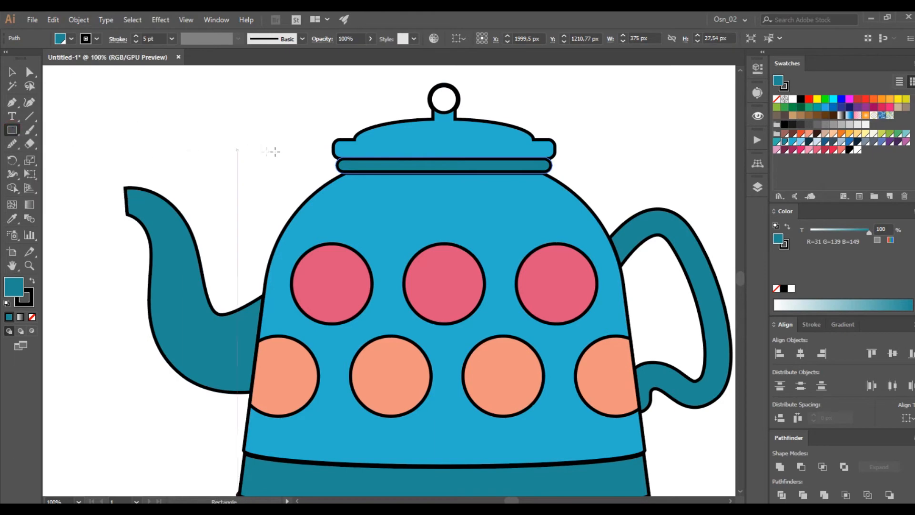
pyautogui.moveTo(306, 166); pyautogui.dragTo(602, 191)
# - Select the whole artwork and remove its stroke
pyautogui.click(9, 71)
pyautogui.hotkey('ctrl', 'a')
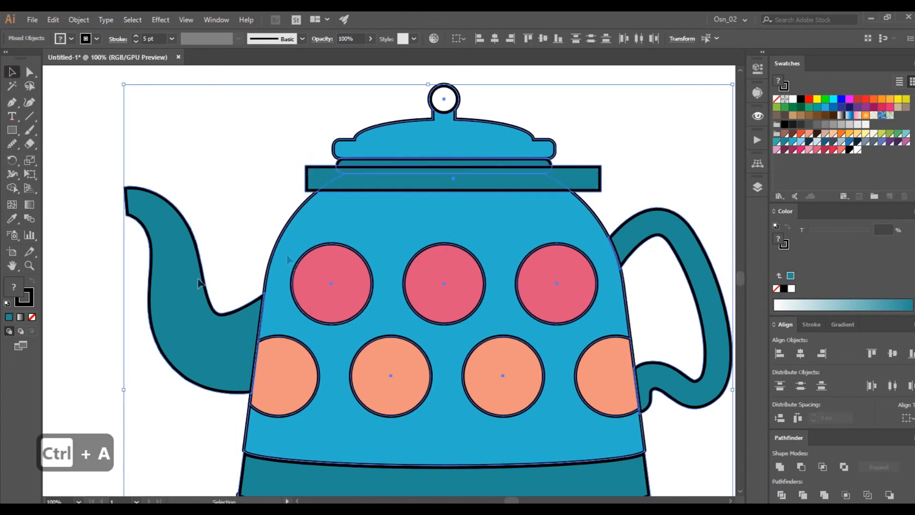
pyautogui.click(32, 317)
pyautogui.click(282, 109)
# - Fill the knob circle on the lid with the spout's dark teal using the Eyedropper
pyautogui.click(448, 94)
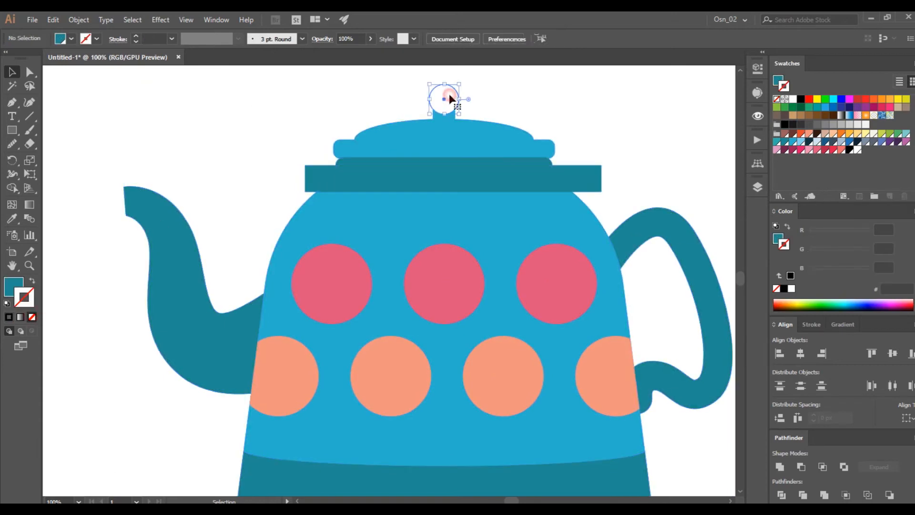
pyautogui.press('i')
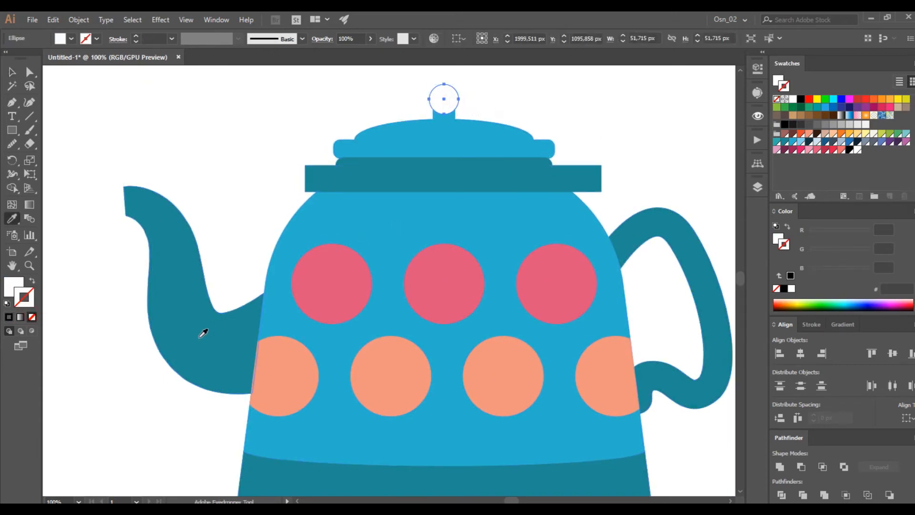
pyautogui.click(202, 331)
pyautogui.press('v')
# - Fill the rectangle below the rim bar with black and leave it without a stroke
pyautogui.click(479, 177)
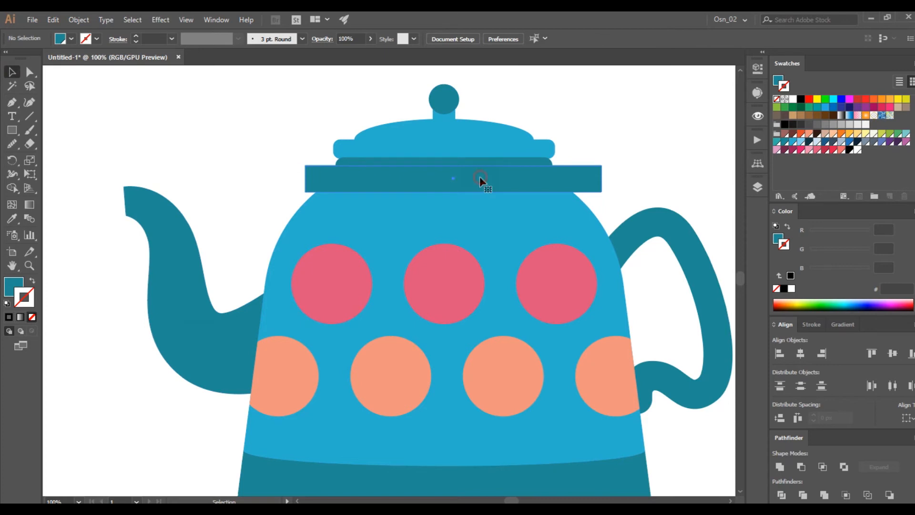
pyautogui.press('x')
pyautogui.click(801, 99)
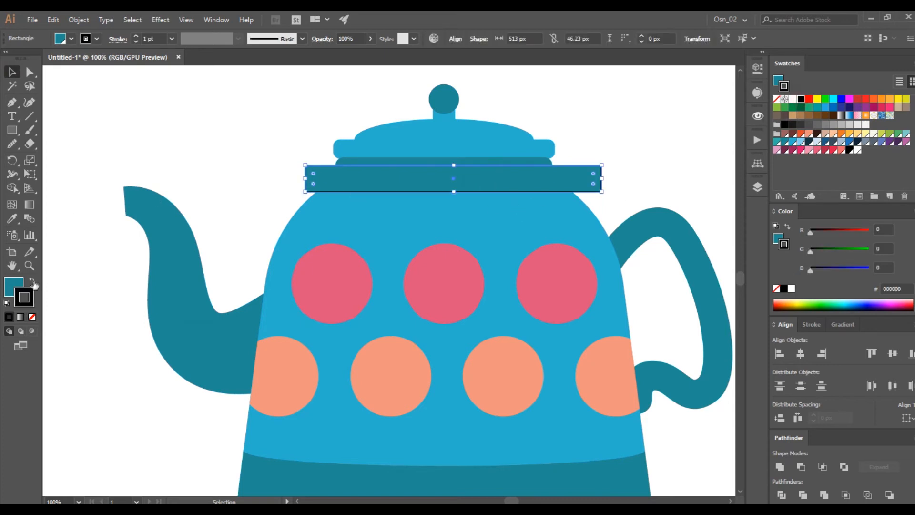
pyautogui.click(31, 280)
pyautogui.click(32, 317)
pyautogui.click(102, 272)
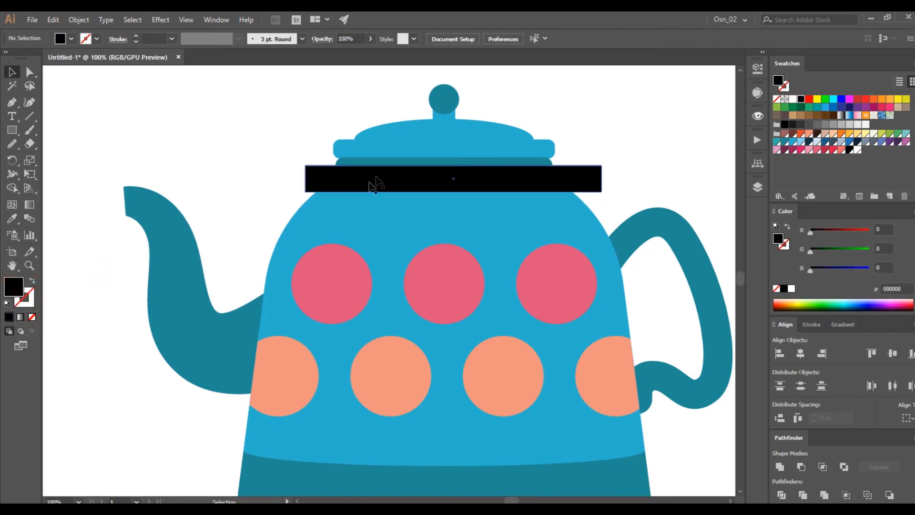
# - Trim the black rectangle to the upper body's outline with the Shape Builder
pyautogui.click(307, 181)
pyautogui.keyDown('shift'); pyautogui.click(304, 227); pyautogui.keyUp('shift')
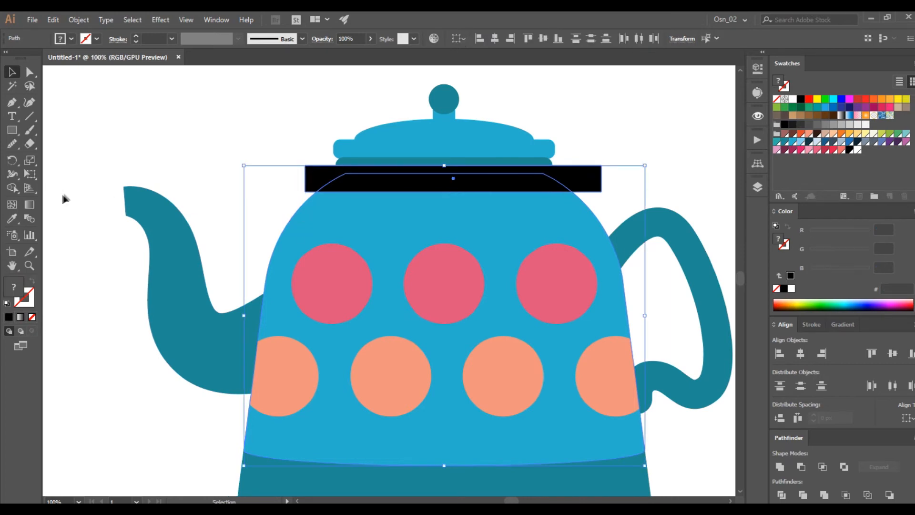
pyautogui.click(10, 189)
pyautogui.keyDown('alt'); pyautogui.click(310, 177); pyautogui.keyUp('alt')
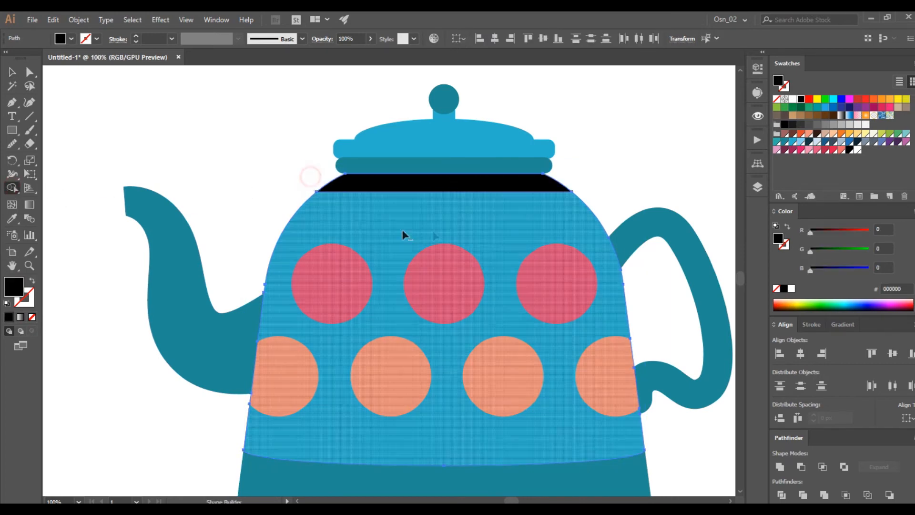
pyautogui.click(13, 72)
pyautogui.click(137, 120)
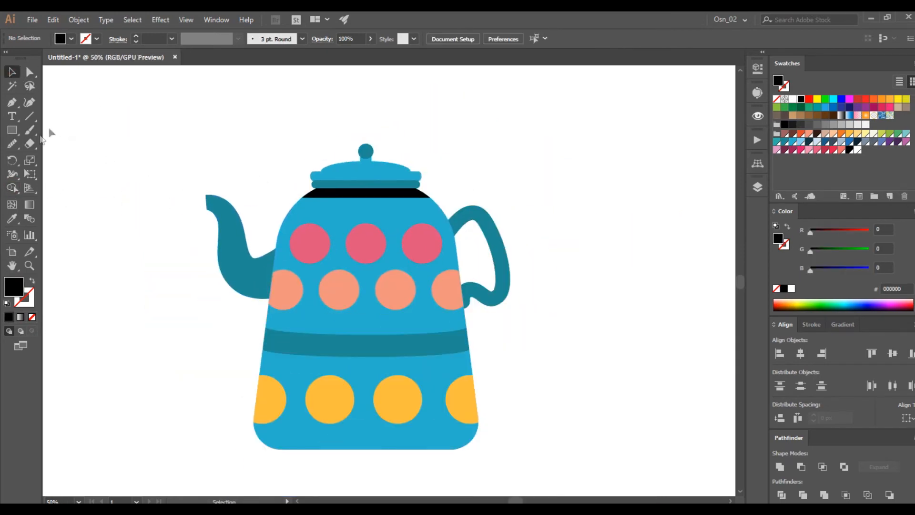
# - Draw a closed black shadow shape with the Pen tool over the joint between the spout and the body
pyautogui.click(17, 105)
pyautogui.scroll(2, 225, 213)
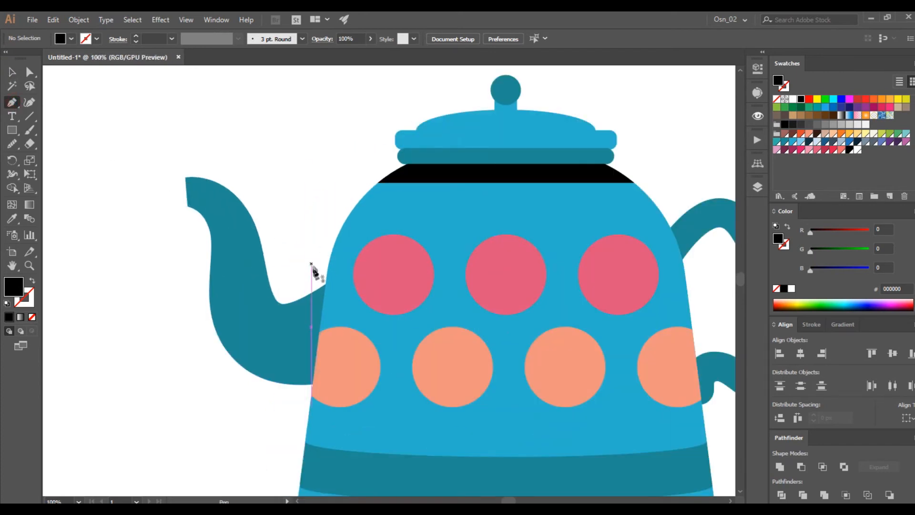
pyautogui.click(320, 261)
pyautogui.moveTo(285, 400); pyautogui.dragTo(299, 475)
pyautogui.click(333, 427)
pyautogui.click(320, 261)
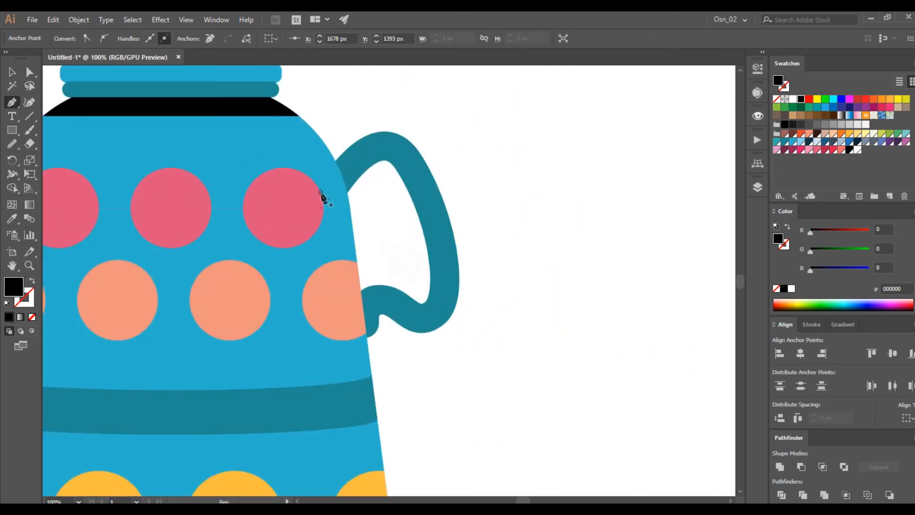
# - Draw a closed black shadow shape with the Pen tool along the body's edge, covering both handle joints
pyautogui.click(313, 158)
pyautogui.click(337, 222)
pyautogui.click(351, 356)
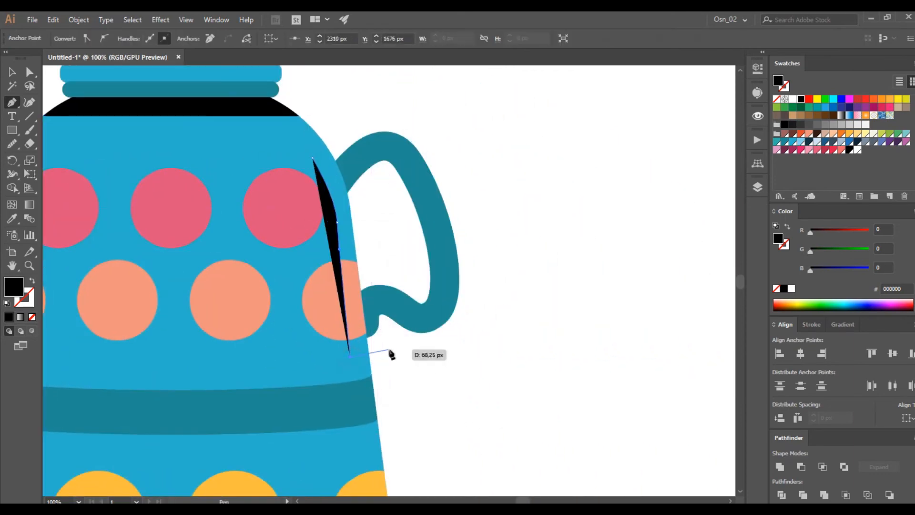
pyautogui.click(390, 349)
pyautogui.moveTo(366, 272); pyautogui.dragTo(371, 251)
pyautogui.moveTo(340, 140); pyautogui.dragTo(312, 129)
pyautogui.click(313, 159)
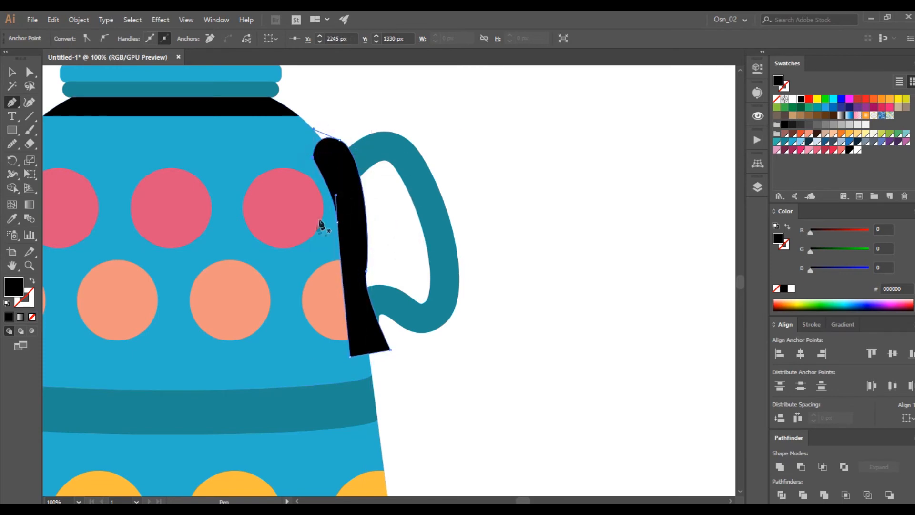
# - Draw a black shadow shape with a curved lower edge over the knob circle's lower part and the lid's neck with the Pen tool
pyautogui.moveTo(305, 221); pyautogui.dragTo(441, 113)
pyautogui.moveTo(338, 373); pyautogui.dragTo(413, 194)
pyautogui.moveTo(381, 138); pyautogui.dragTo(429, 419)
pyautogui.moveTo(407, 258); pyautogui.dragTo(357, 396)
pyautogui.scroll(4, 399, 182)
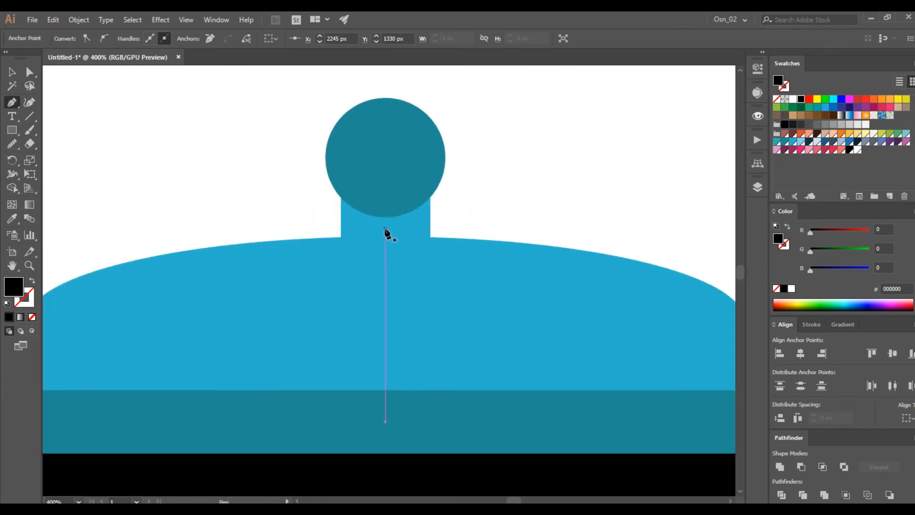
pyautogui.moveTo(409, 229); pyautogui.dragTo(410, 230)
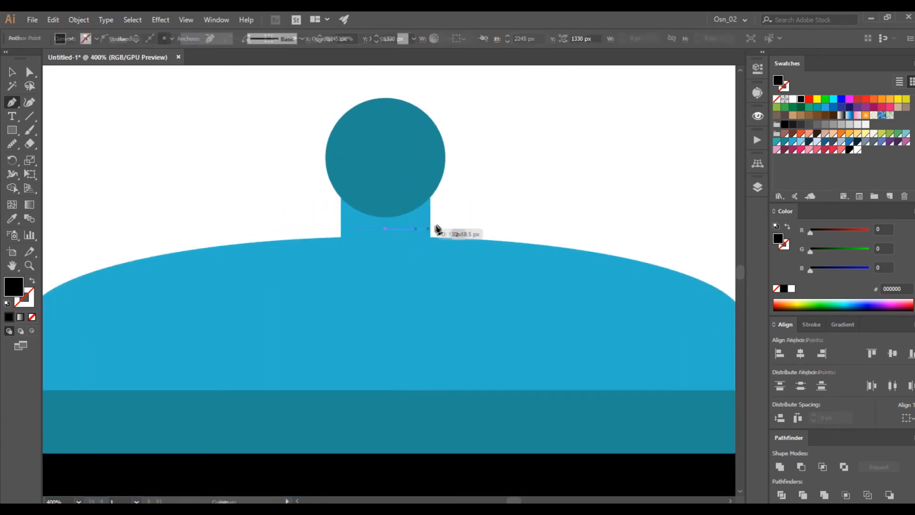
pyautogui.click(456, 201)
pyautogui.moveTo(381, 165); pyautogui.dragTo(312, 181)
pyautogui.moveTo(386, 241); pyautogui.dragTo(385, 236)
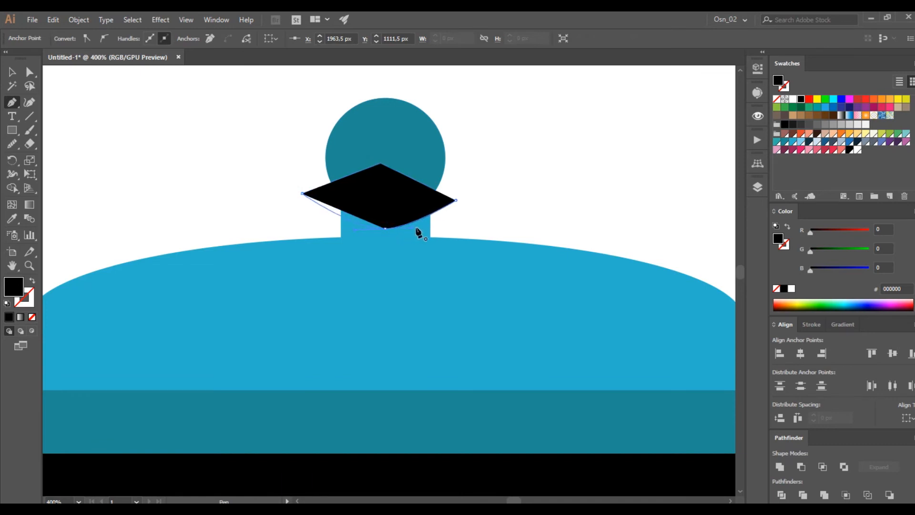
# - Trim away the parts of the knob shadow that stick out on both sides of the knob with the Shape Builder
pyautogui.click(12, 72)
pyautogui.click(247, 178)
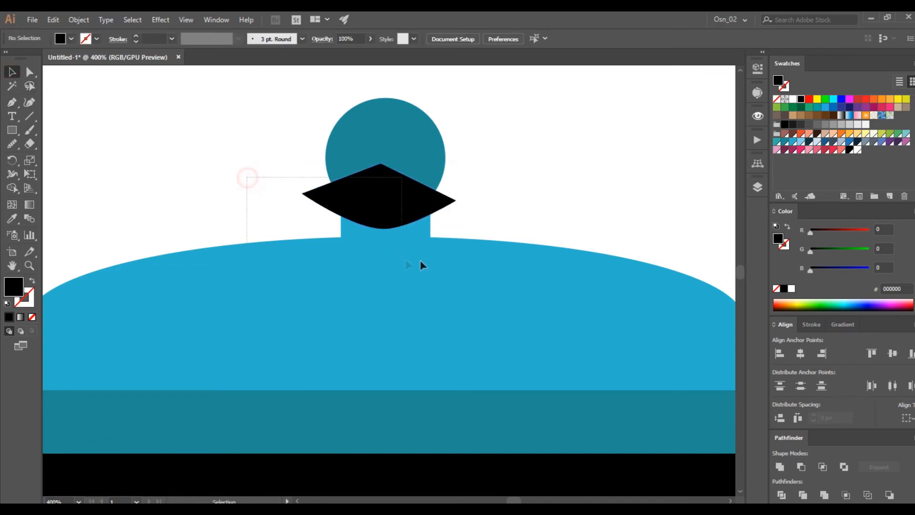
pyautogui.hotkey('ctrl', 'a')
pyautogui.hotkey('shift', 'm')
pyautogui.keyDown('alt'); pyautogui.click(317, 196); pyautogui.keyUp('alt')
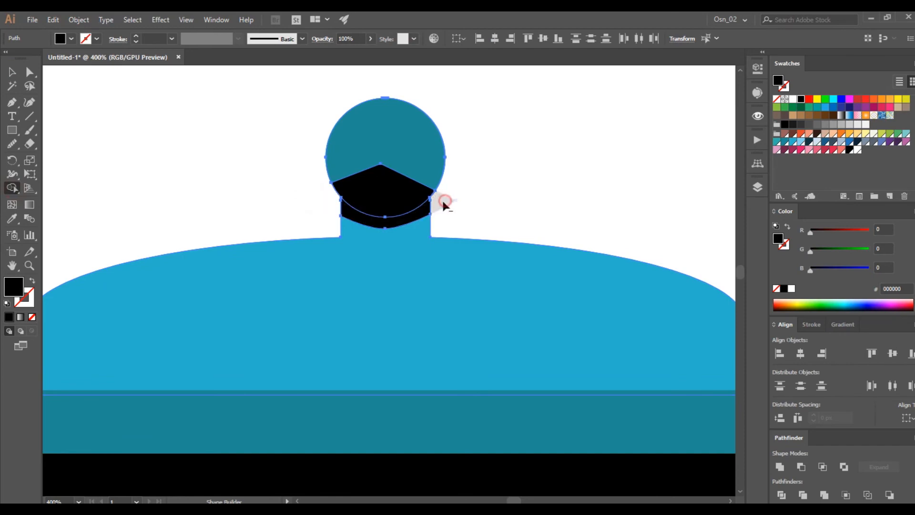
pyautogui.keyDown('alt'); pyautogui.click(444, 202); pyautogui.keyUp('alt')
# - Trim the spout and handle shadows with the Shape Builder, removing the parts outside the spout, handle and body
pyautogui.scroll(-4, 342, 232)
pyautogui.moveTo(291, 429); pyautogui.dragTo(347, 165)
pyautogui.click(12, 72)
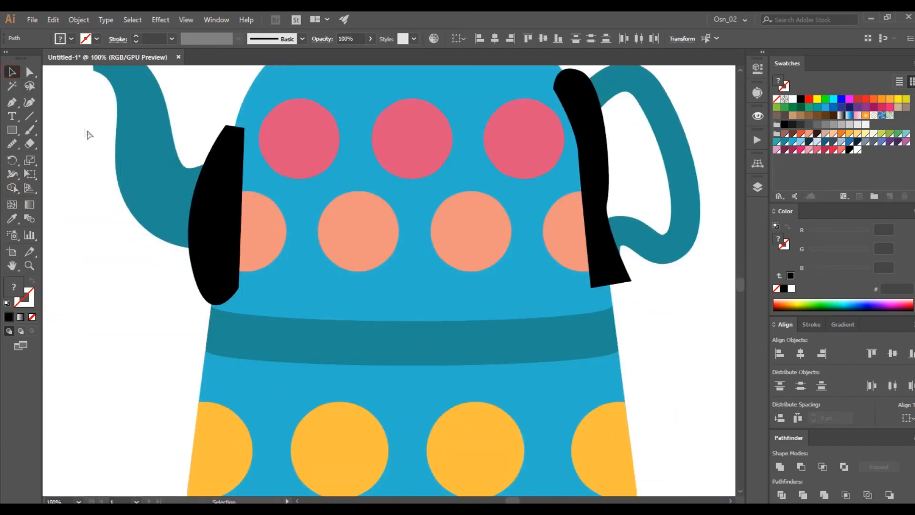
pyautogui.hotkey('ctrl', 'a')
pyautogui.click(13, 189)
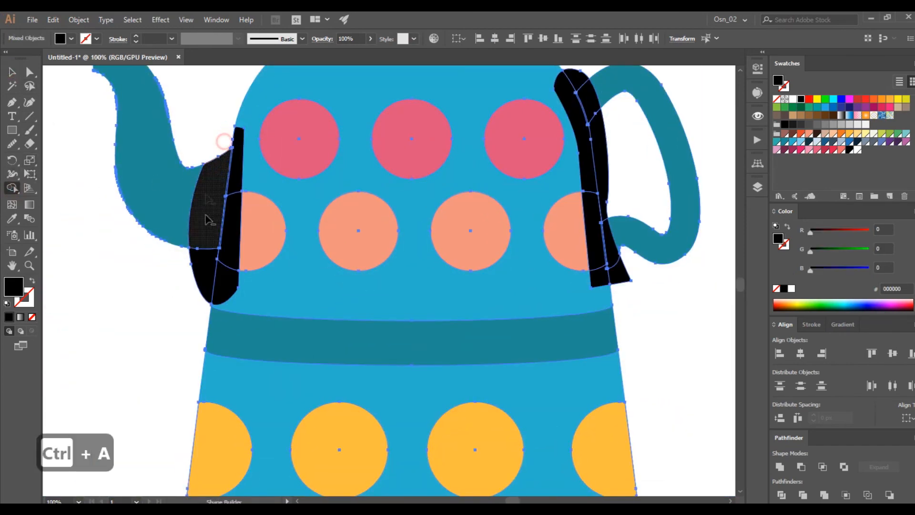
pyautogui.keyDown('alt'); pyautogui.click(204, 267); pyautogui.keyUp('alt')
pyautogui.keyDown('alt'); pyautogui.click(618, 282); pyautogui.keyUp('alt')
pyautogui.keyDown('alt'); pyautogui.click(601, 160); pyautogui.keyUp('alt')
pyautogui.keyDown('alt'); pyautogui.click(577, 80); pyautogui.keyUp('alt')
pyautogui.click(13, 73)
pyautogui.click(77, 252)
# - Select the black shadow shapes on the spout, handle, body top and knob and set their opacity to 15%
pyautogui.click(210, 204)
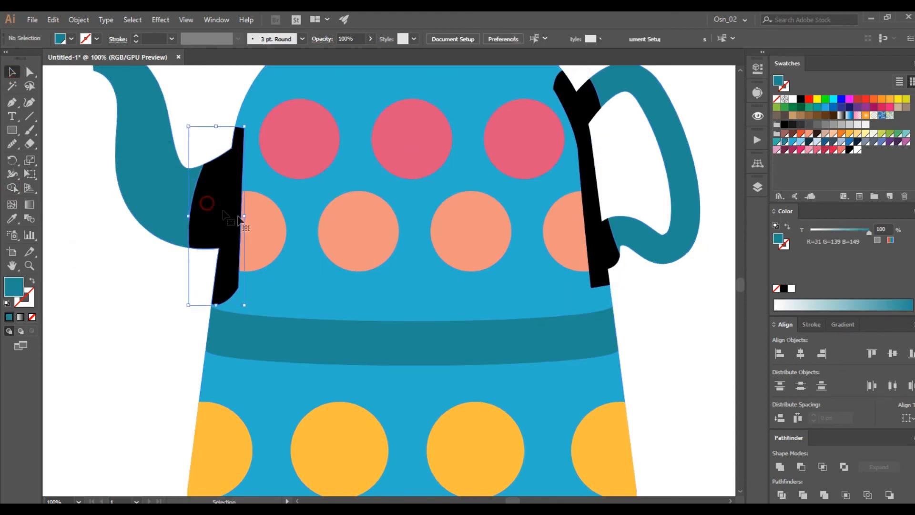
pyautogui.scroll(5, 480, 214)
pyautogui.keyDown('shift'); pyautogui.click(576, 234); pyautogui.keyUp('shift')
pyautogui.keyDown('shift'); pyautogui.click(431, 160); pyautogui.keyUp('shift')
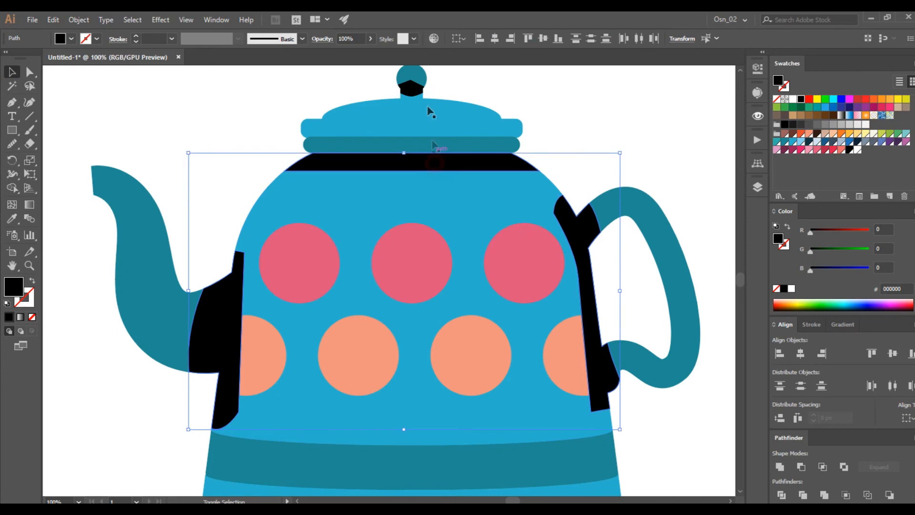
pyautogui.keyDown('shift'); pyautogui.click(410, 86); pyautogui.keyUp('shift')
pyautogui.write('15')
pyautogui.press('Return')
pyautogui.click(245, 189)
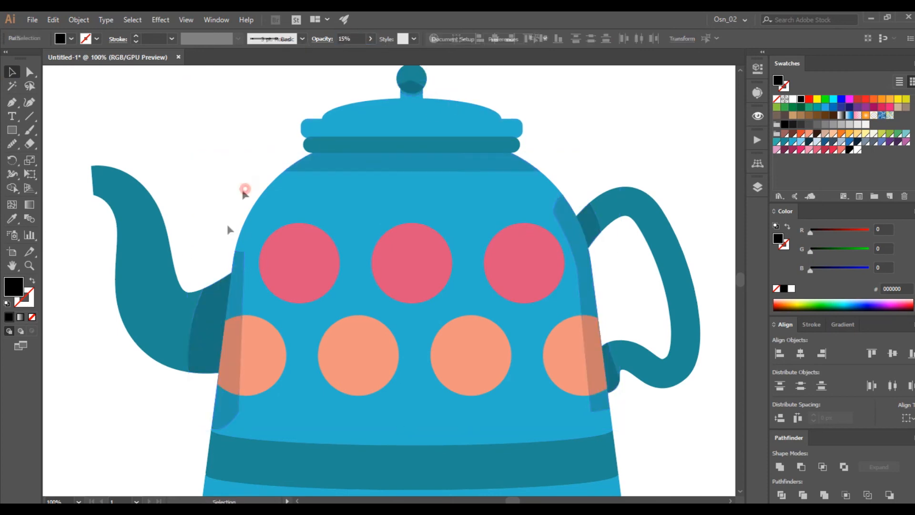
# - Send the spout, the handle and their shadows to the back, behind the teapot body
pyautogui.click(197, 317)
pyautogui.keyDown('shift'); pyautogui.click(596, 216); pyautogui.keyUp('shift')
pyautogui.hotkey('ctrl', 'shift', '[')
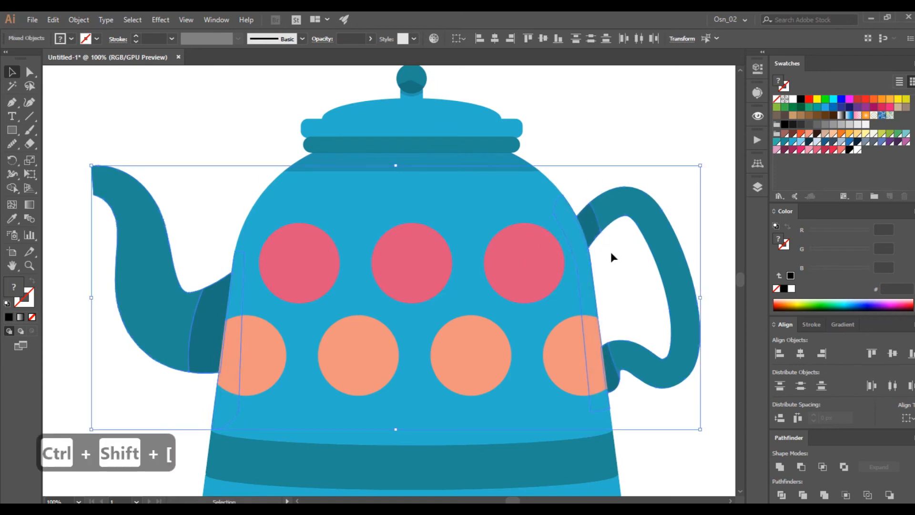
pyautogui.click(562, 134)
# - Bring the knob circle to the front, above its shadow
pyautogui.scroll(1, 529, 143)
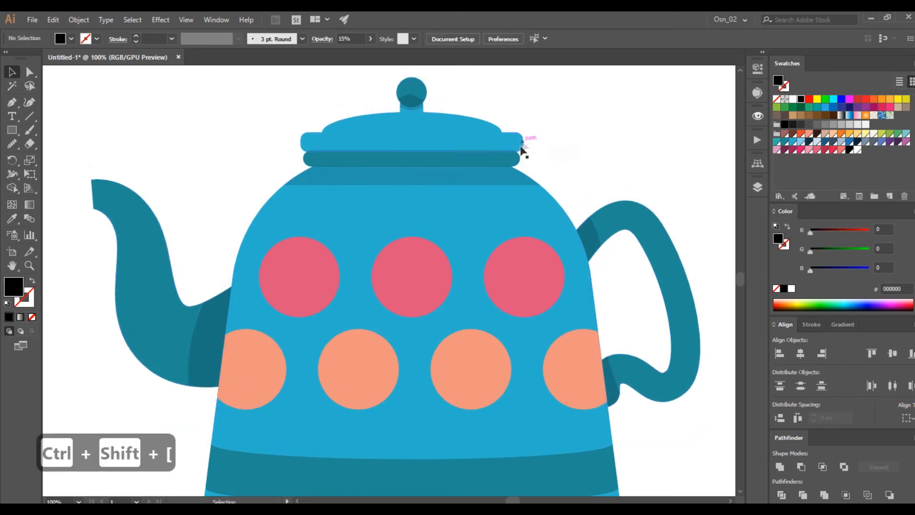
pyautogui.scroll(2, 419, 99)
pyautogui.click(422, 111)
pyautogui.hotkey('ctrl', 'shift', ']')
pyautogui.click(347, 97)
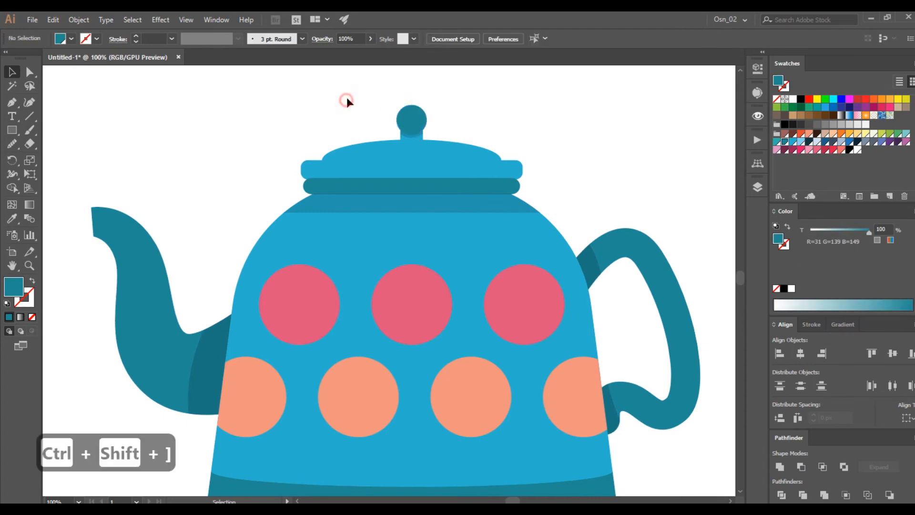
# - Duplicate the upper body, band and lower body beside the teapot and unite the copies into one shape
pyautogui.scroll(-2, 347, 97)
pyautogui.click(337, 174)
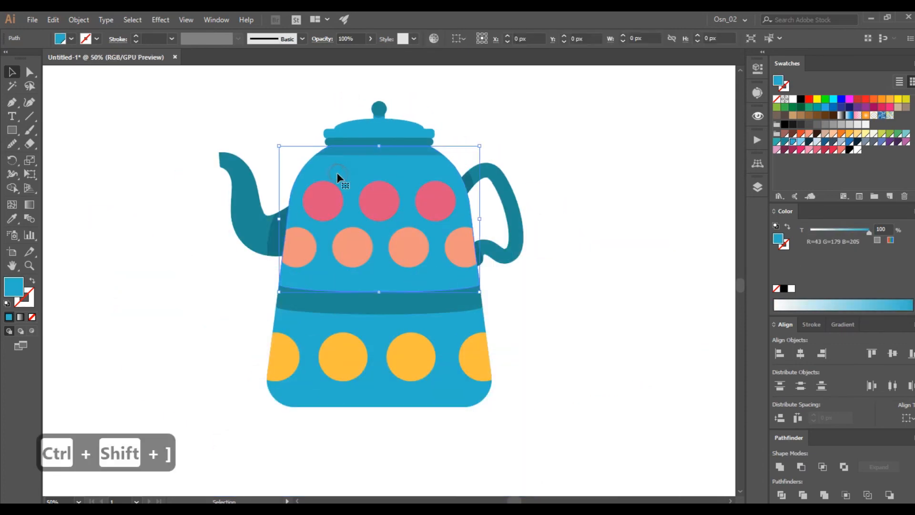
pyautogui.keyDown('shift'); pyautogui.click(313, 305); pyautogui.keyUp('shift')
pyautogui.keyDown('shift'); pyautogui.click(312, 336); pyautogui.keyUp('shift')
pyautogui.moveTo(313, 336); pyautogui.dragTo(542, 340)
pyautogui.click(780, 466)
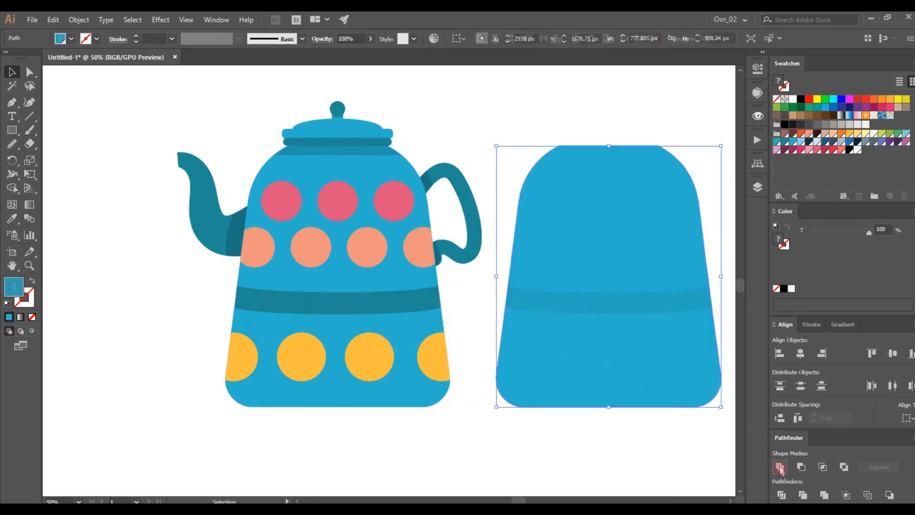
# - Draw a closed curved shape with the Curvature tool covering the left side, top and lower edge of the body copy
pyautogui.click(29, 102)
pyautogui.click(666, 120)
pyautogui.click(660, 179)
pyautogui.click(546, 327)
pyautogui.click(696, 416)
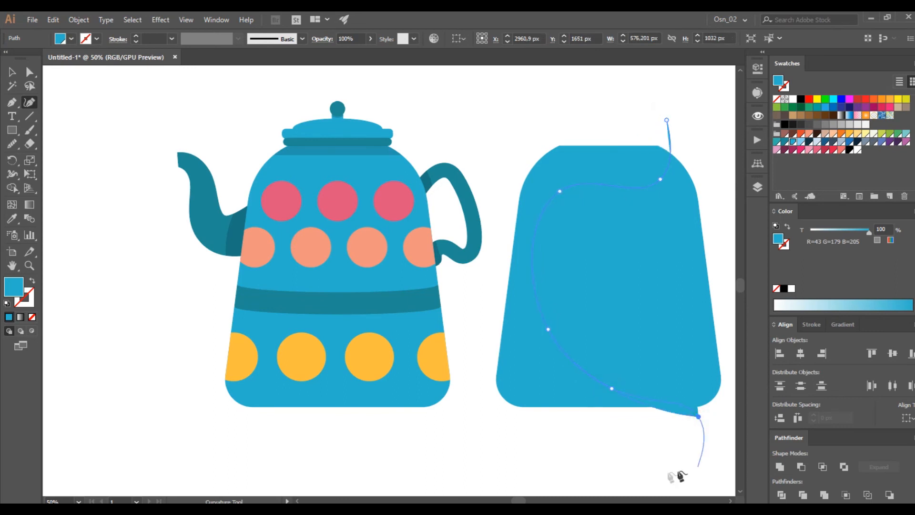
pyautogui.click(689, 464)
pyautogui.click(480, 438)
pyautogui.click(478, 368)
pyautogui.click(501, 139)
pyautogui.click(589, 94)
pyautogui.click(667, 120)
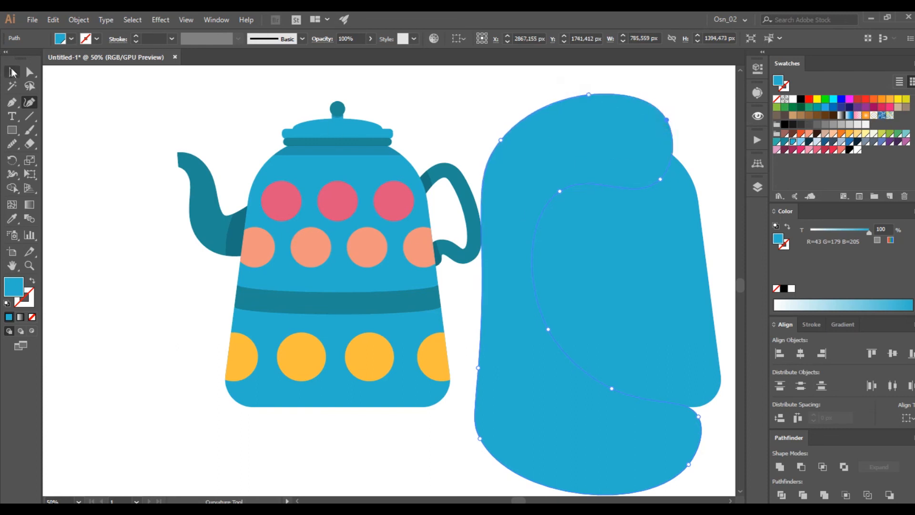
# - Intersect the curved shape with the united body copy and place the result over the left side of the teapot body
pyautogui.click(13, 72)
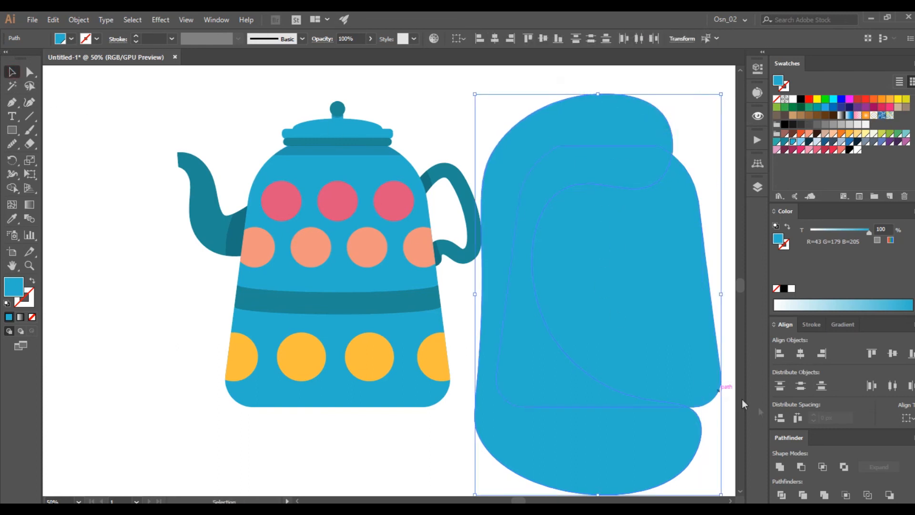
pyautogui.click(823, 468)
pyautogui.moveTo(575, 182); pyautogui.dragTo(300, 164)
# - Fill the highlight shape on the teapot body with white and set its opacity to 10%
pyautogui.click(627, 270)
pyautogui.click(793, 98)
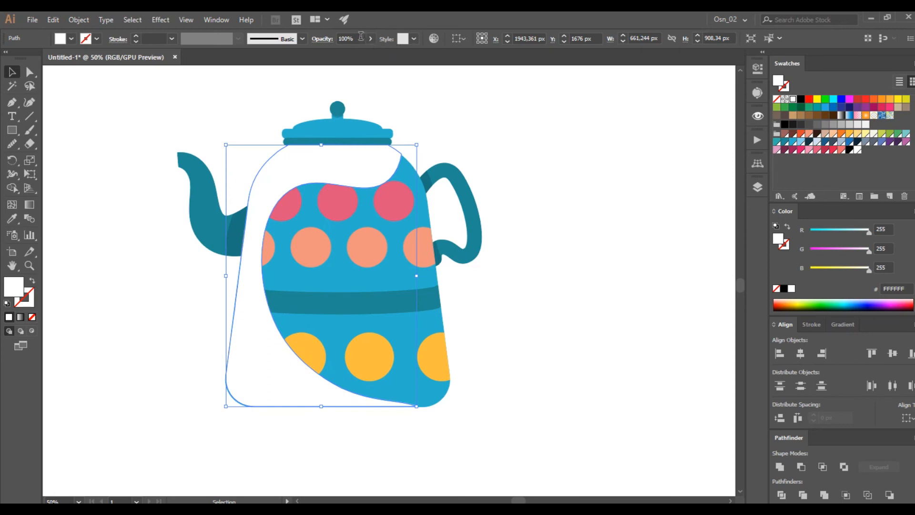
pyautogui.write('5')
pyautogui.press('Return')
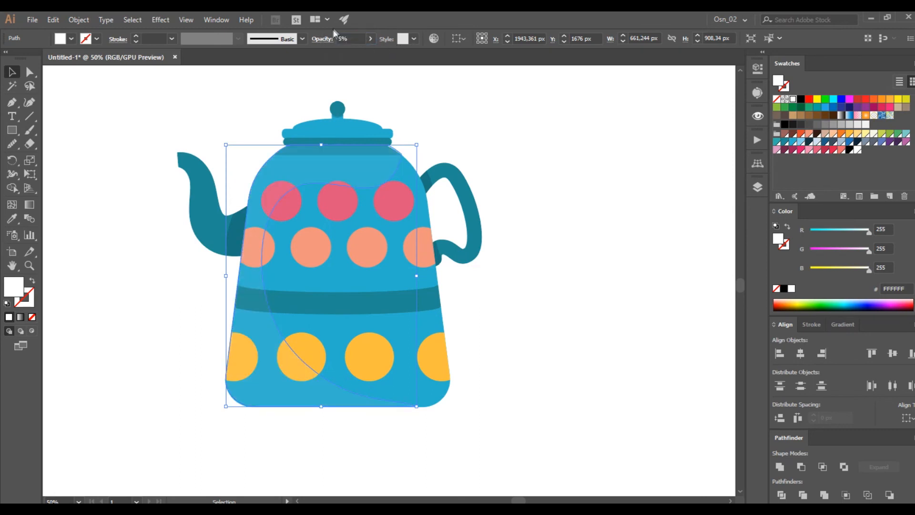
pyautogui.click(451, 119)
pyautogui.click(371, 162)
pyautogui.write('10')
pyautogui.press('Return')
pyautogui.click(556, 233)
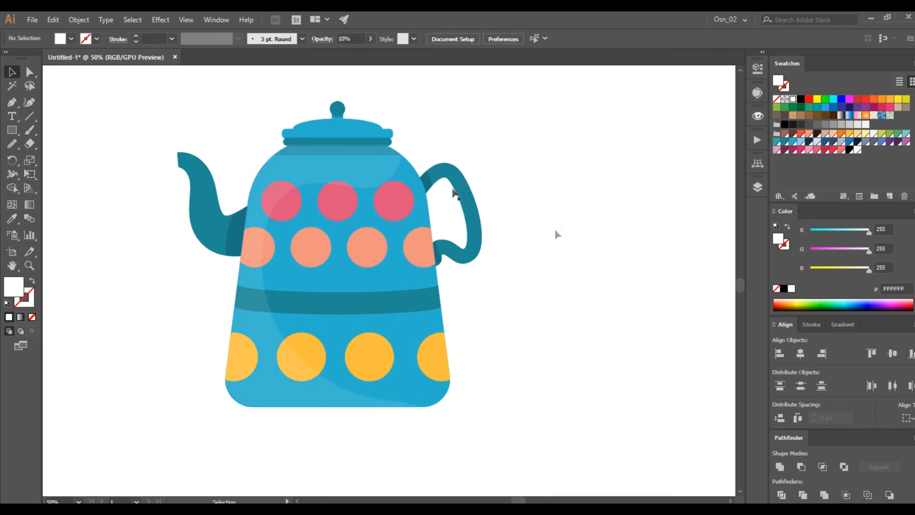
# - Draw a flat white ellipse about 103 px wide and 27 px high beside the lid
pyautogui.scroll(4, 290, 114)
pyautogui.click(12, 129)
pyautogui.click(58, 157)
pyautogui.moveTo(137, 128); pyautogui.dragTo(256, 159)
# - Move the ellipse onto the left part of the lid as a white highlight with 10% opacity
pyautogui.click(11, 72)
pyautogui.moveTo(164, 150)
pyautogui.mouseDown()
pyautogui.moveTo(370, 167)
pyautogui.moveTo(349, 164)
pyautogui.mouseUp()
pyautogui.press('1')
pyautogui.press('i')
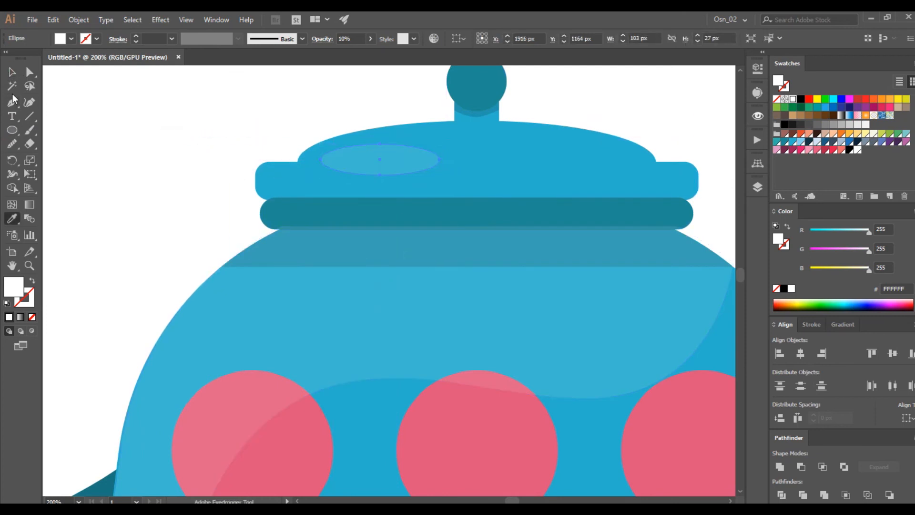
pyautogui.click(12, 72)
# - Nudge the white body highlight into line with the edges of the teapot body
pyautogui.click(139, 167)
pyautogui.click(257, 282)
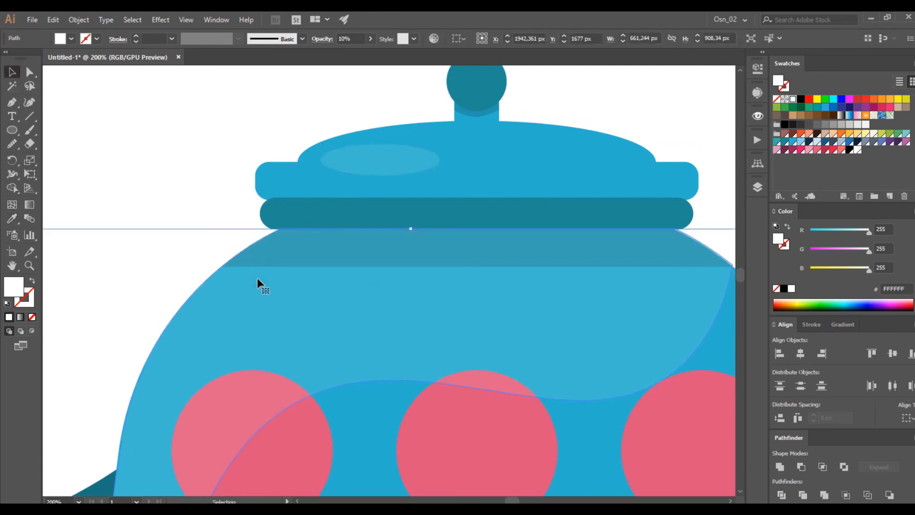
pyautogui.click(231, 195)
# - Draw a flat black ellipse about 970 px wide and 66 px high beneath the teapot as its ground shadow
pyautogui.scroll(-5, 211, 266)
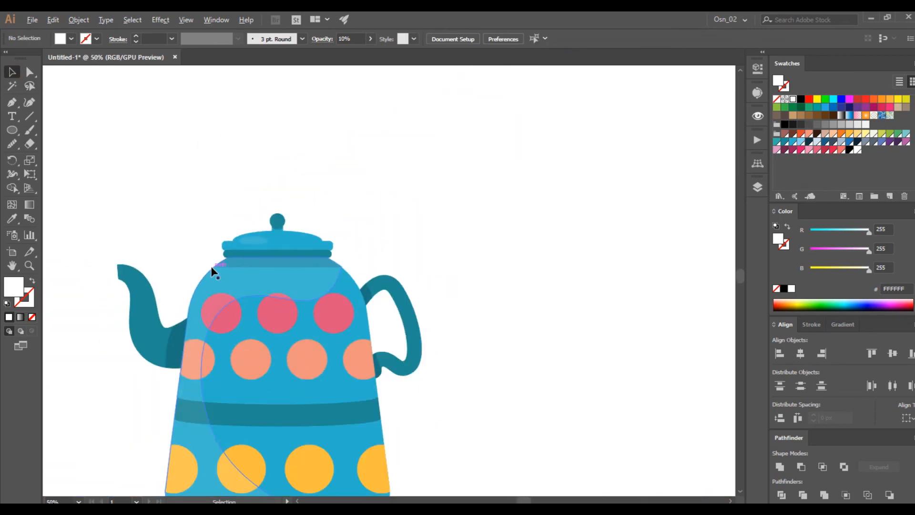
pyautogui.scroll(-2, 206, 327)
pyautogui.click(12, 130)
pyautogui.hscroll(-3, 179, 347)
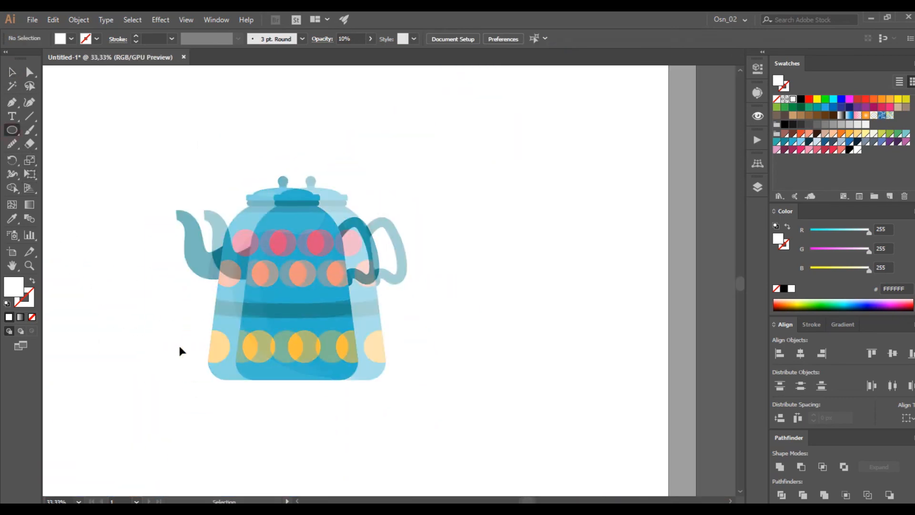
pyautogui.keyDown('ctrl'); pyautogui.click(256, 270); pyautogui.keyUp('ctrl')
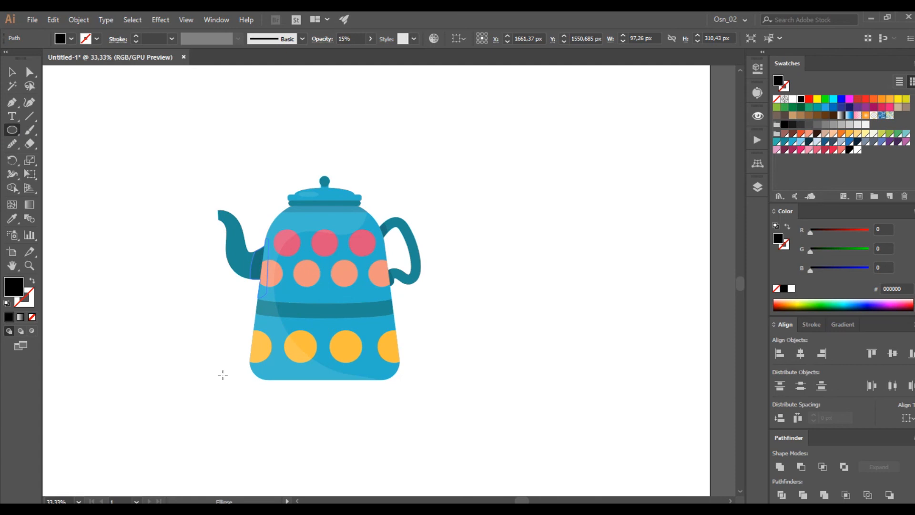
pyautogui.moveTo(235, 372); pyautogui.dragTo(421, 385)
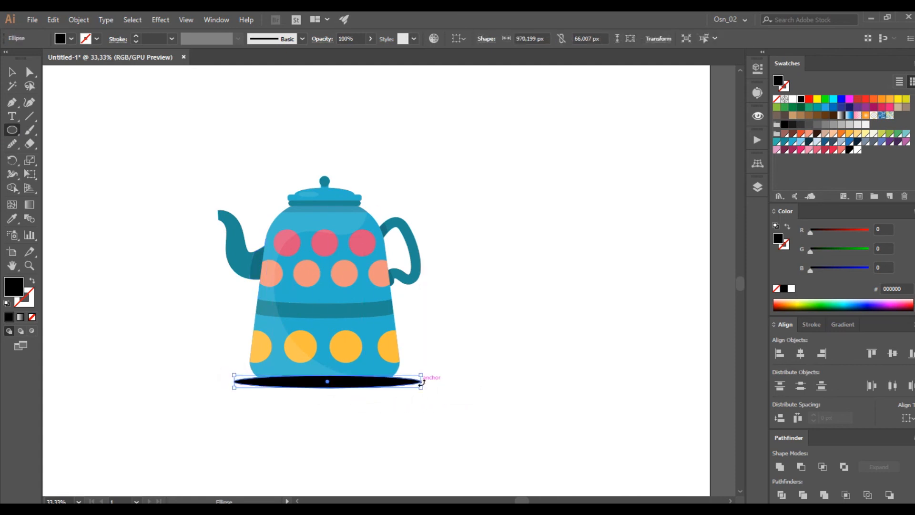
# - Give the ground ellipse the spout shadow's 15% black appearance and send it behind the teapot
pyautogui.scroll(2, 293, 366)
pyautogui.press('i')
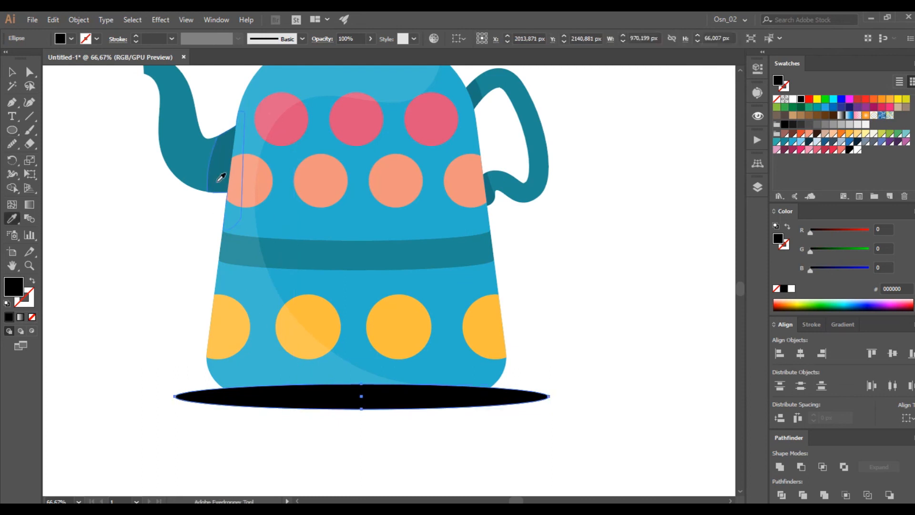
pyautogui.click(216, 181)
pyautogui.click(12, 73)
pyautogui.hotkey('ctrl', 'shift', '[')
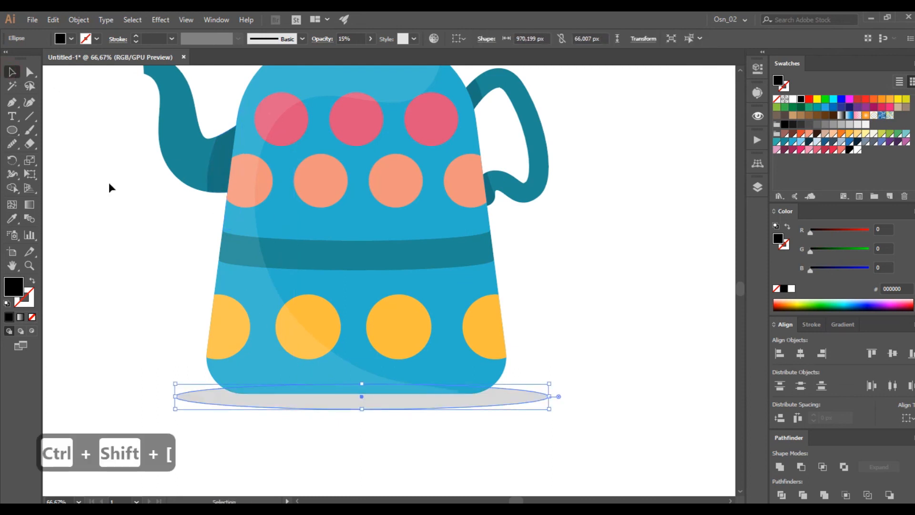
# - Flatten the ground shadow ellipse to a height of about 44 px and deselect it
pyautogui.moveTo(359, 408); pyautogui.dragTo(367, 386)
pyautogui.scroll(3, 384, 402)
pyautogui.scroll(-6, 367, 386)
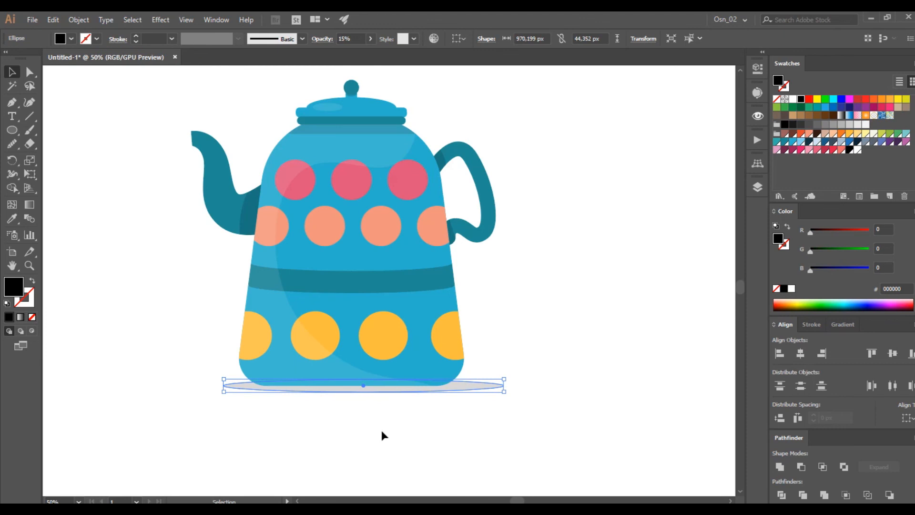
pyautogui.click(381, 431)
pyautogui.scroll(1, 382, 426)
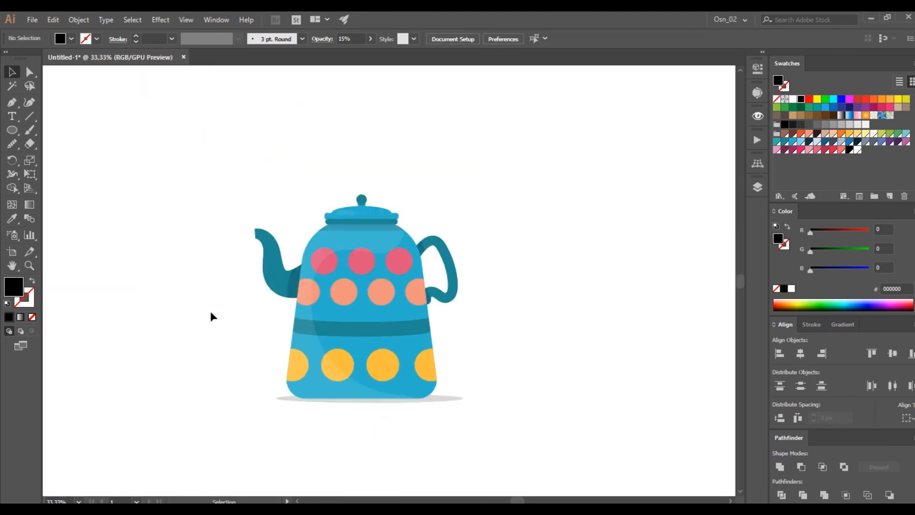